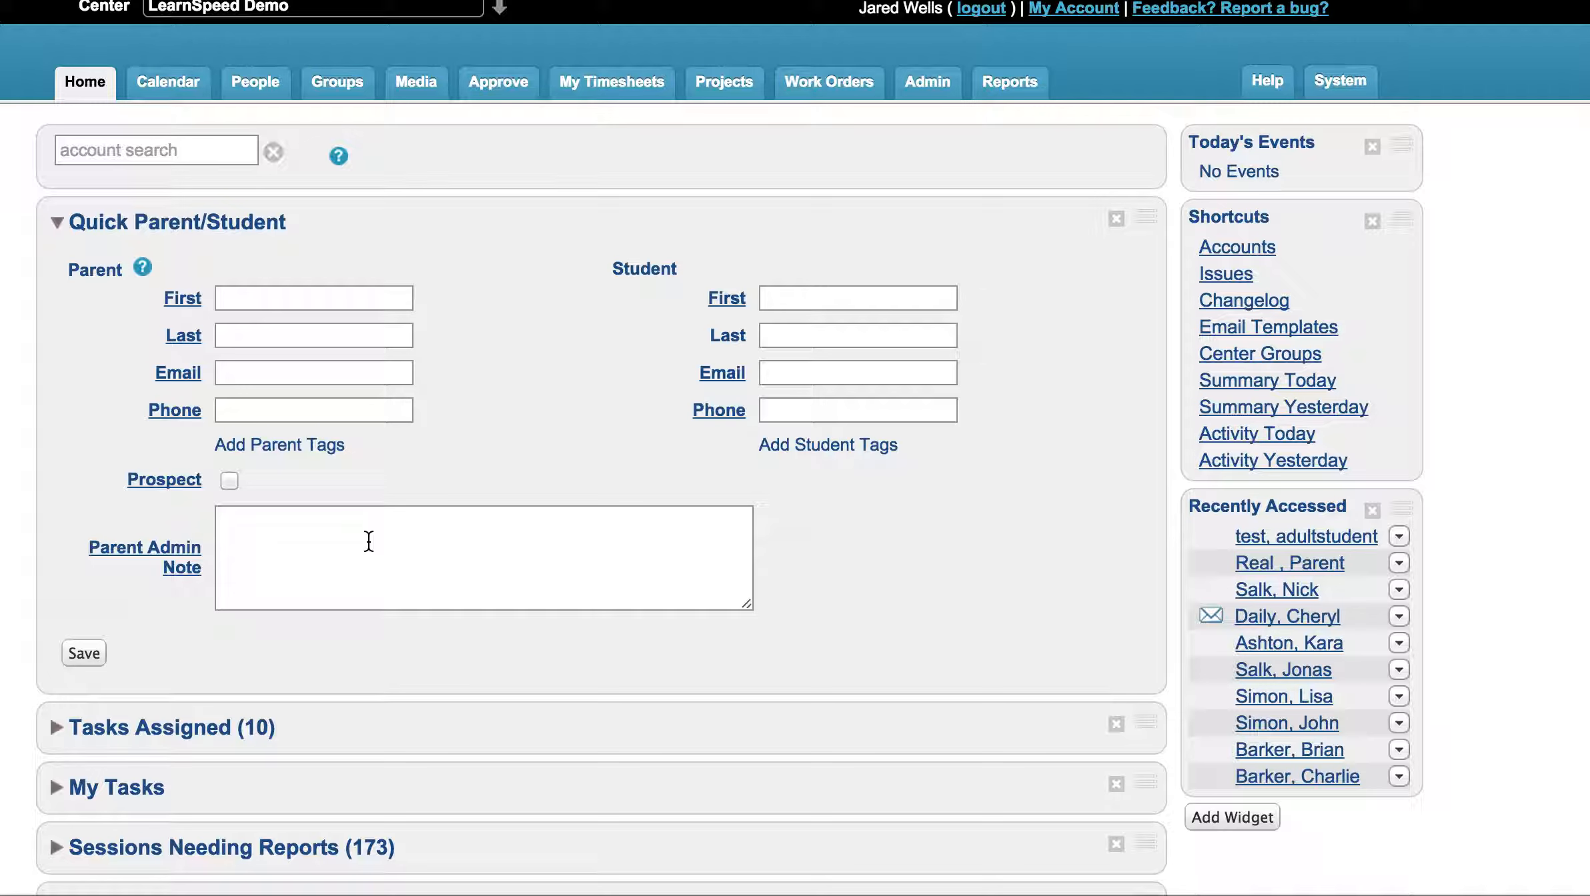
Enter the parent's name as Sample Parent and the student's name as Sample Student in the quick parent/student form
click(260, 293)
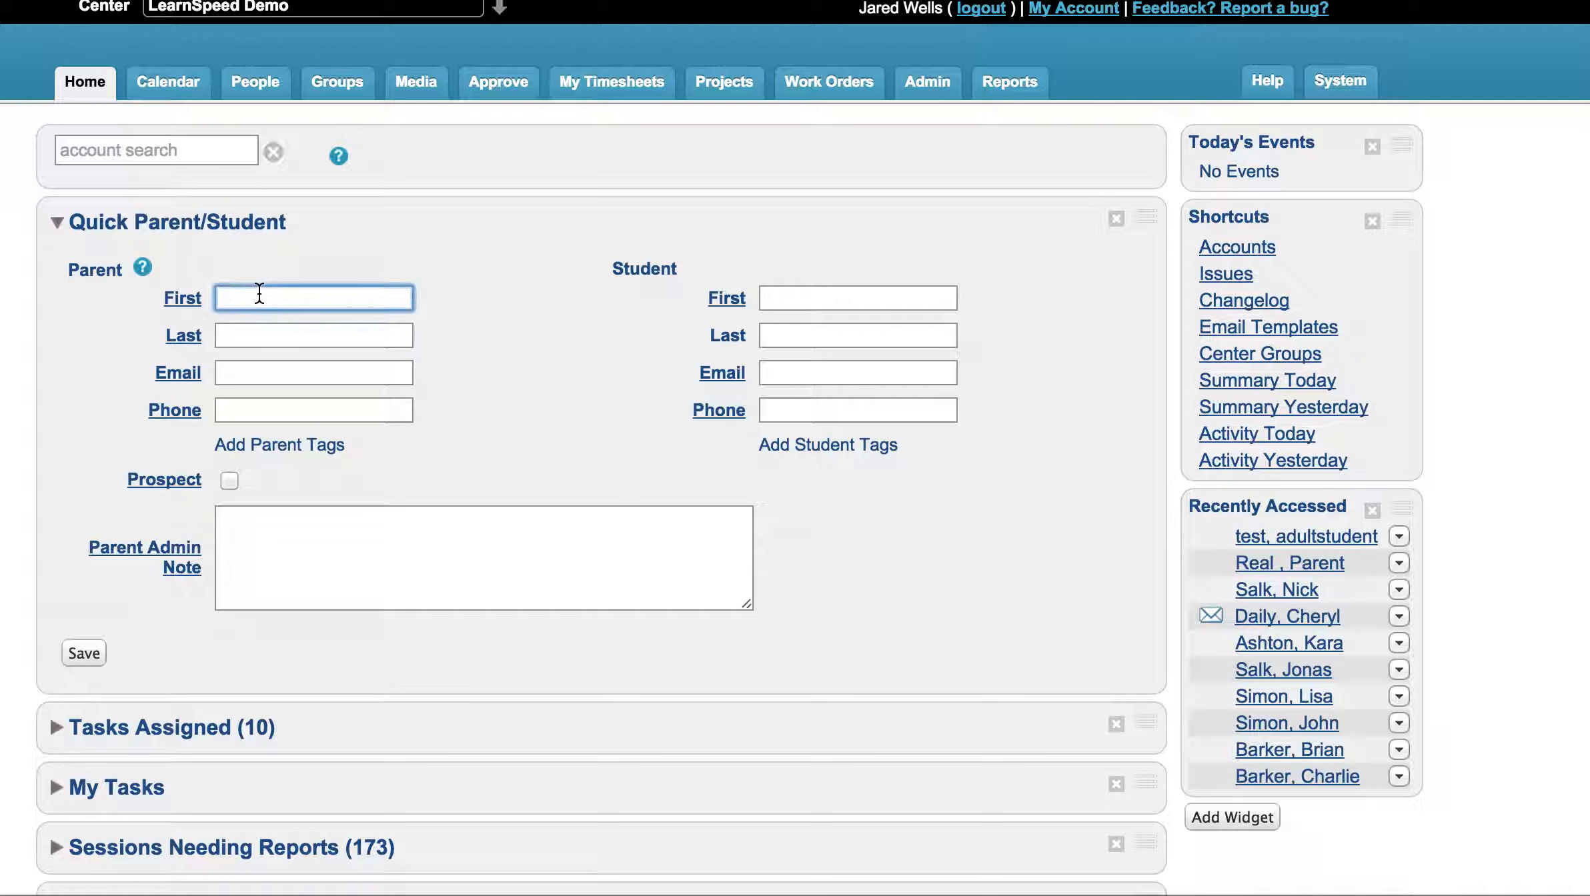
text(Sample)
key(Tab)
text(Parent)
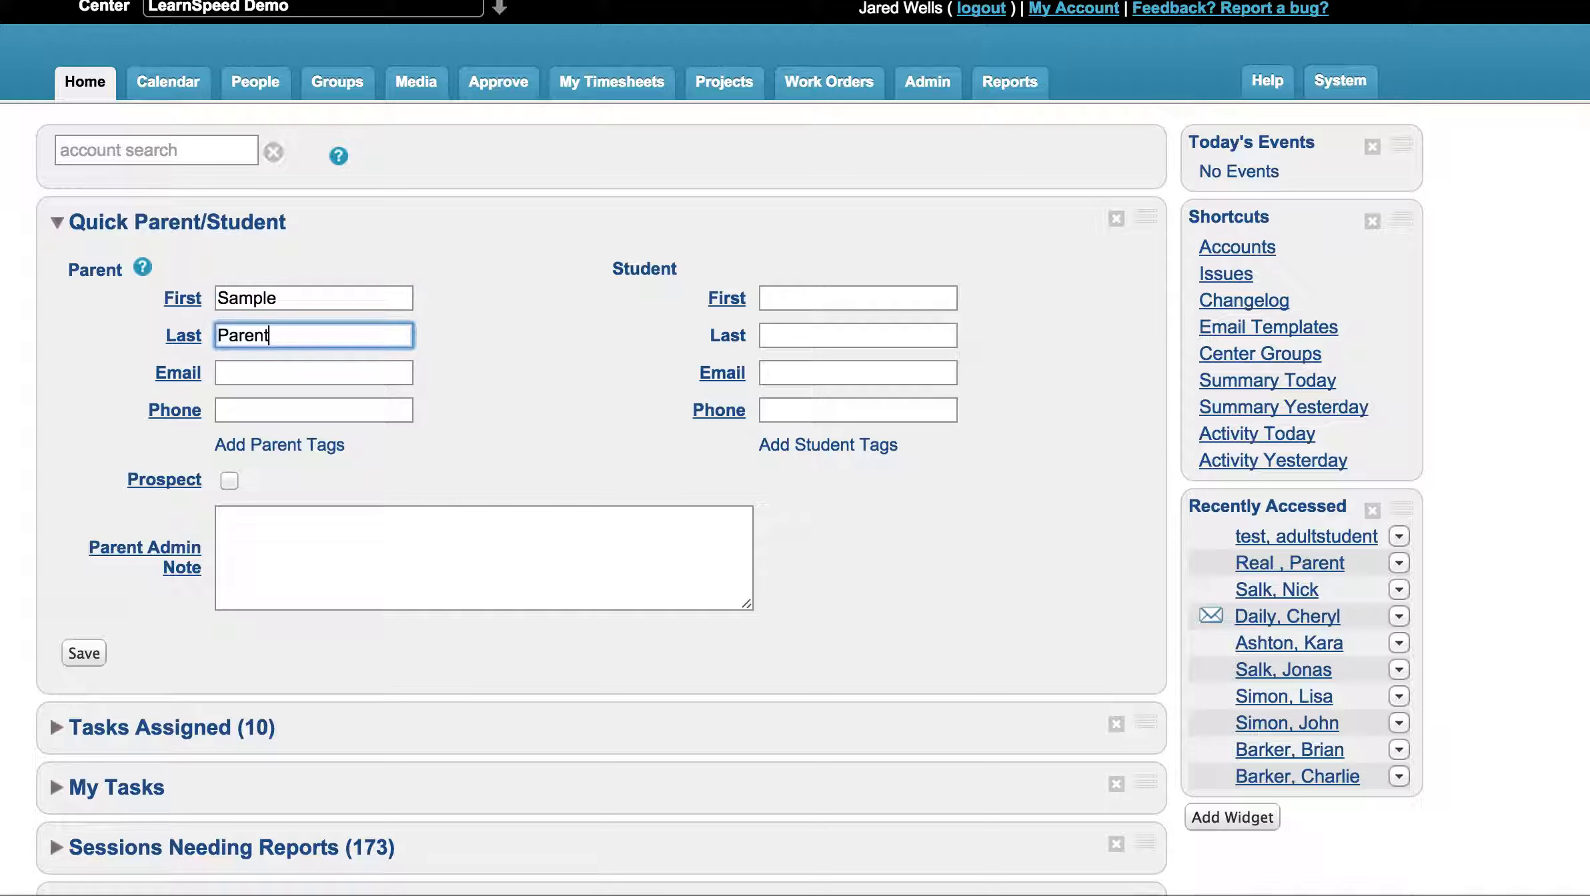
click(777, 294)
text(Sample)
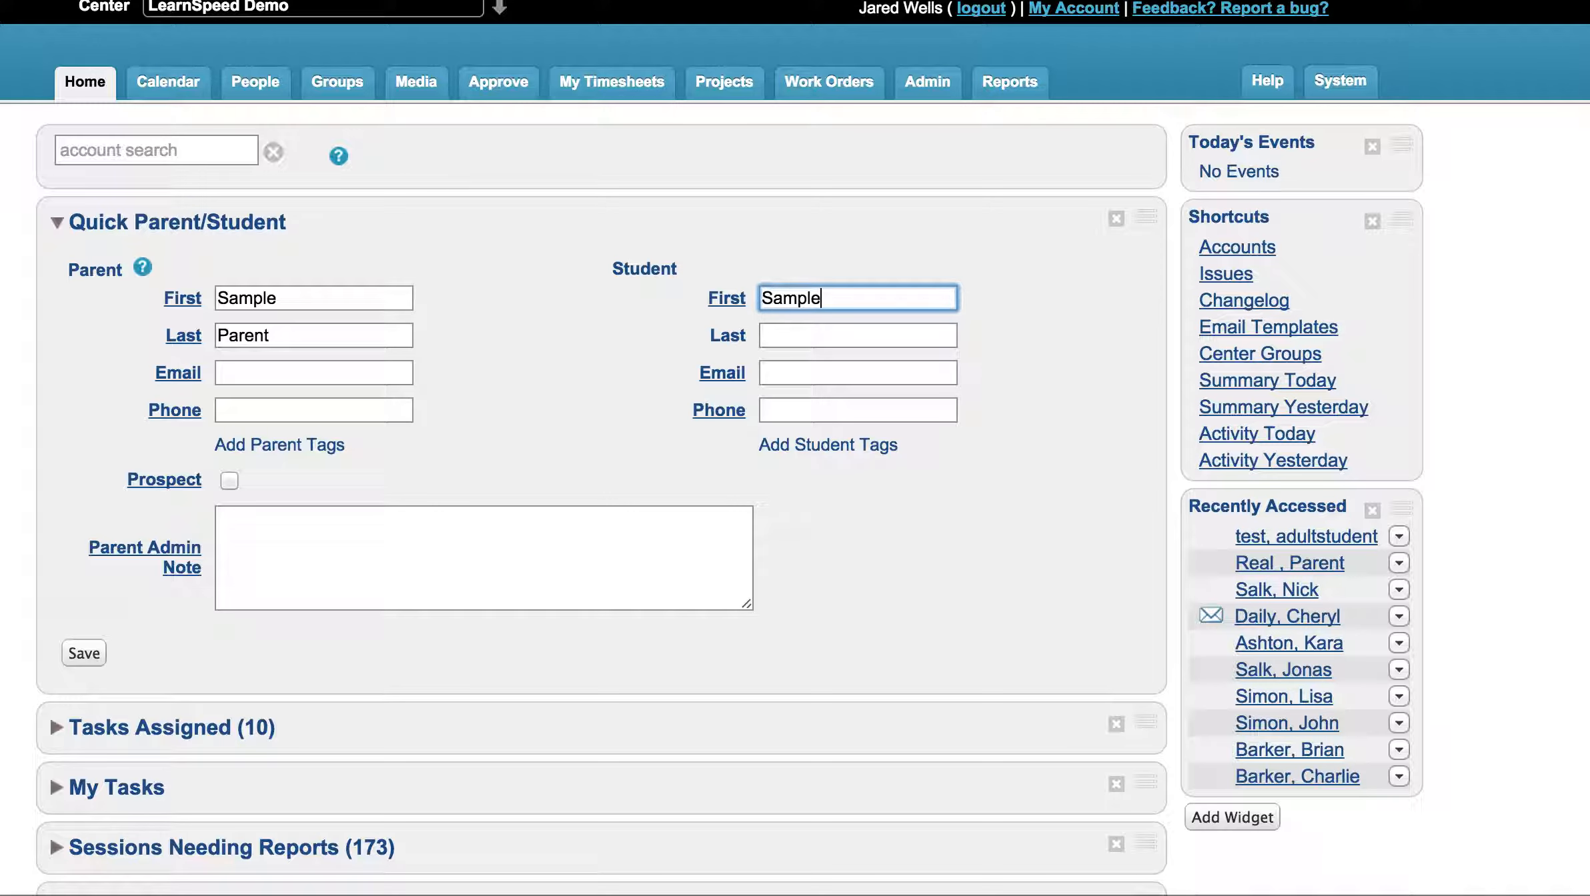
key(Tab)
text(Student)
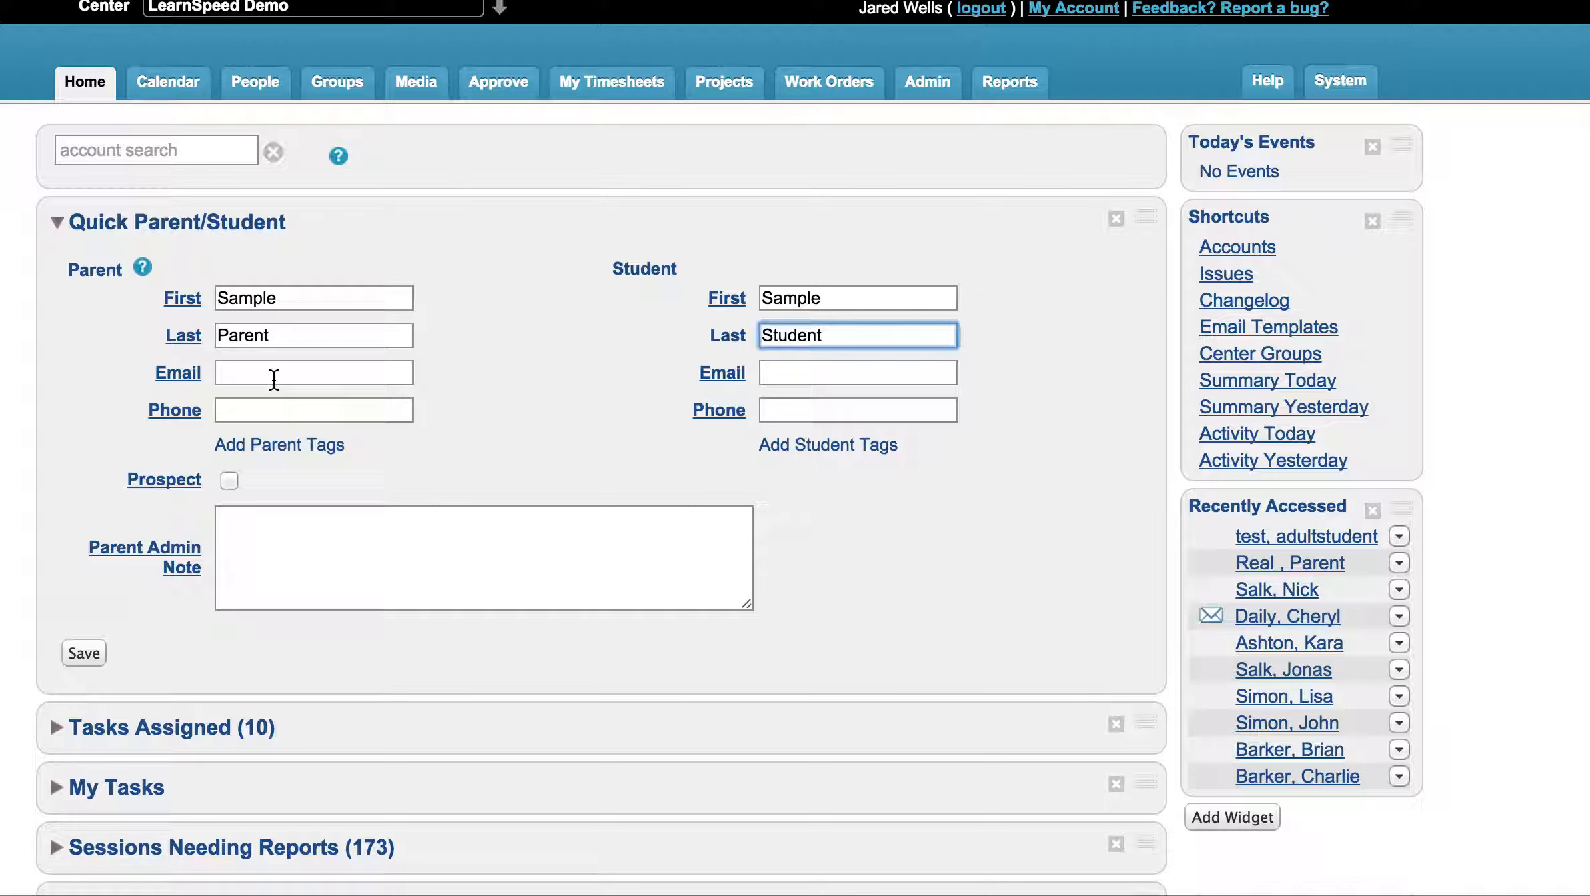
Tag the parent with Summer Program Interest
click(337, 445)
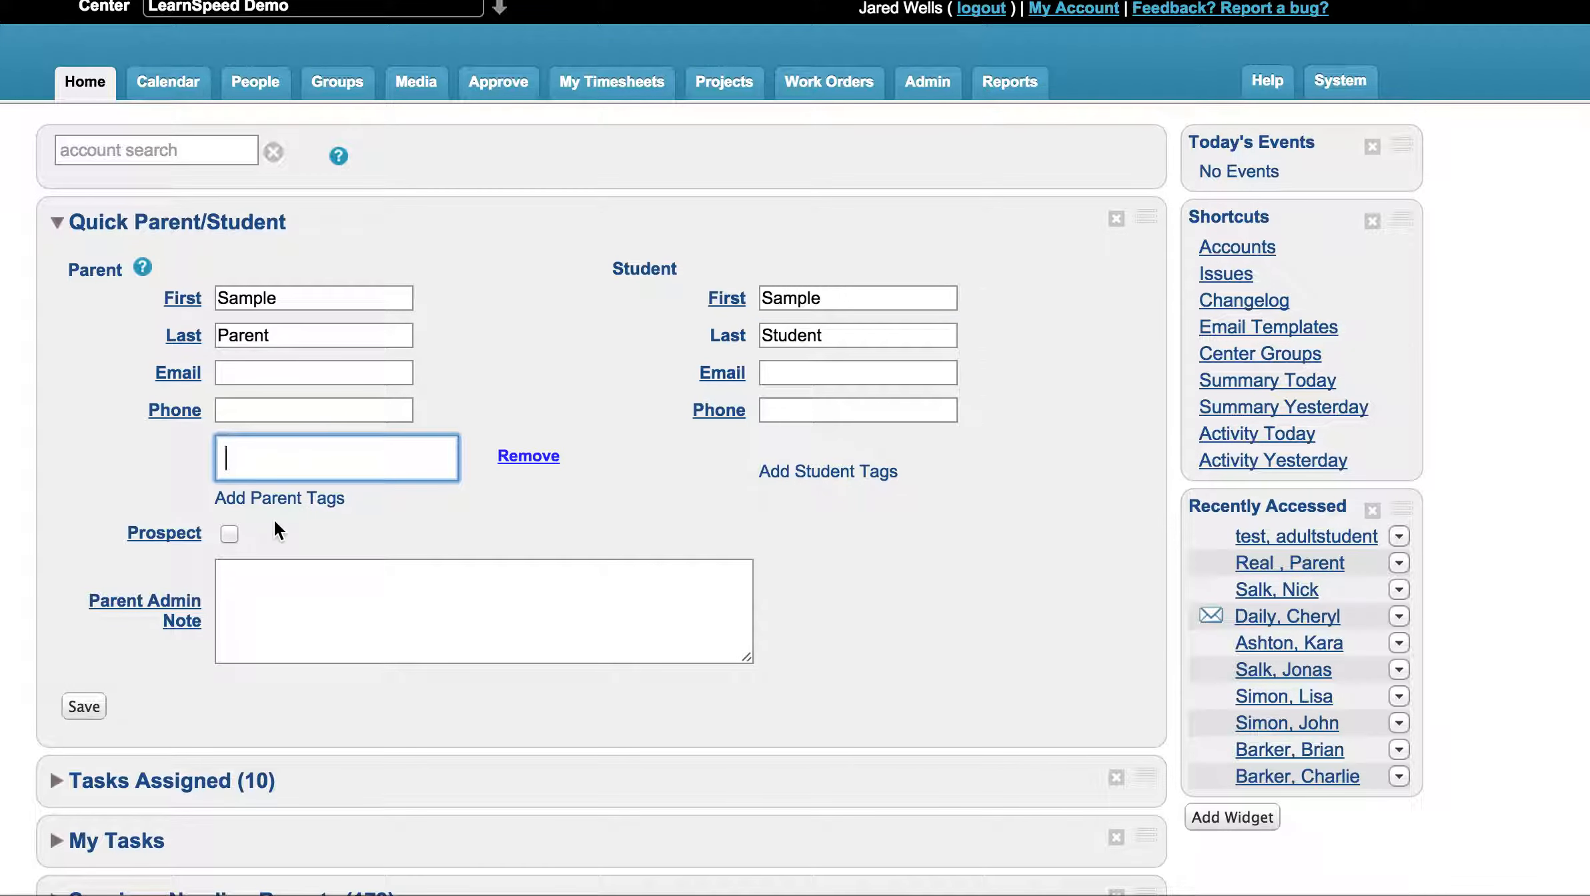
text(summer)
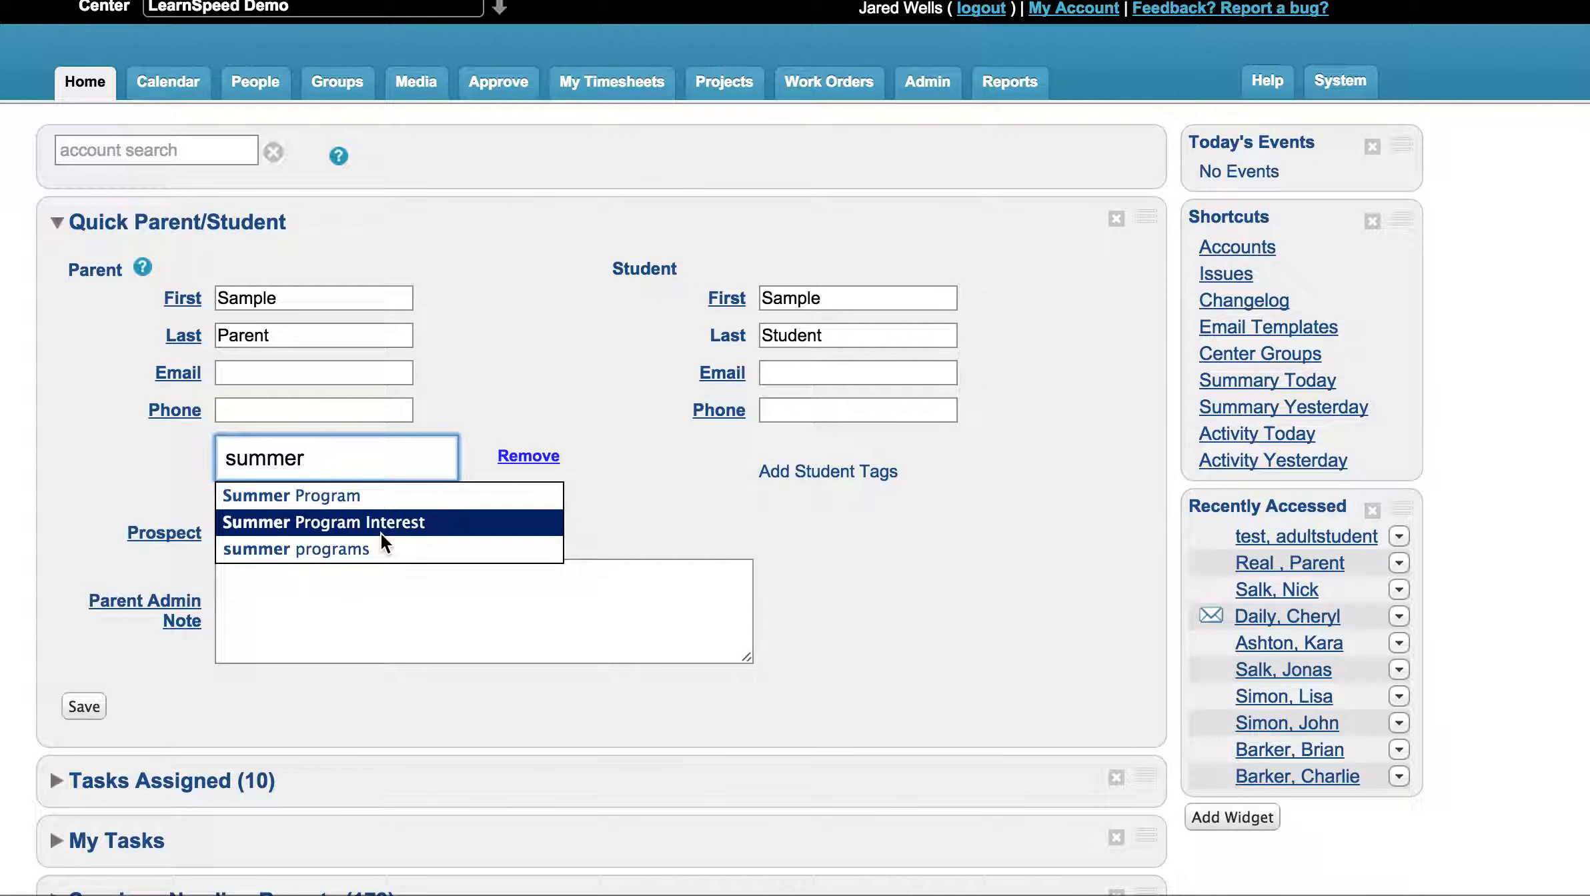
click(357, 521)
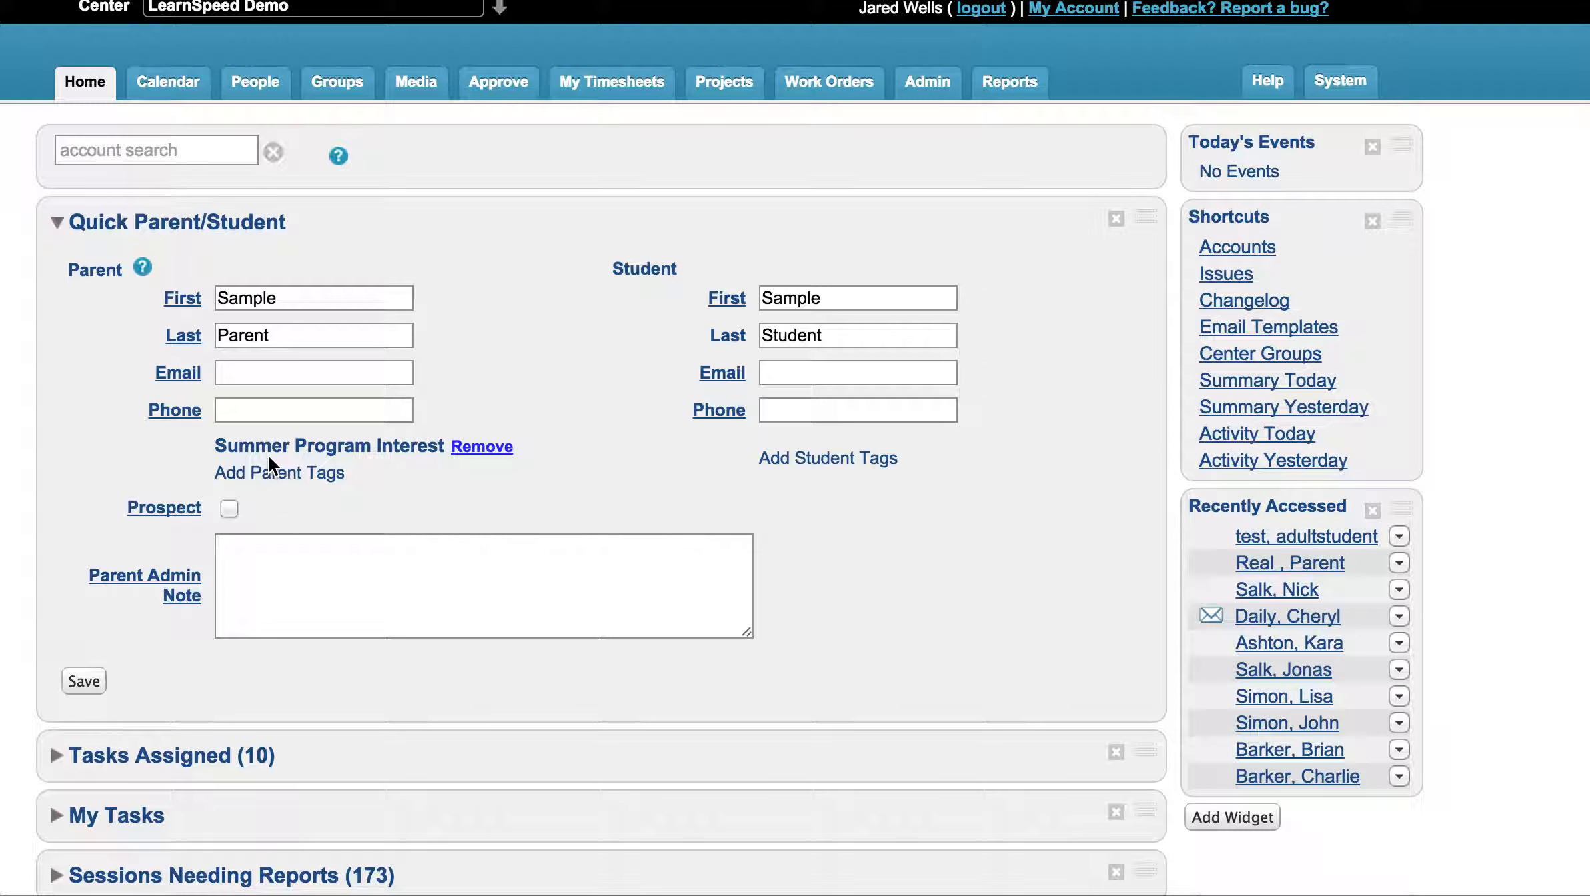
Mark the parent as a prospect, add the admin note "notes..." and save the new parent and student
click(229, 508)
click(269, 568)
text(notes)
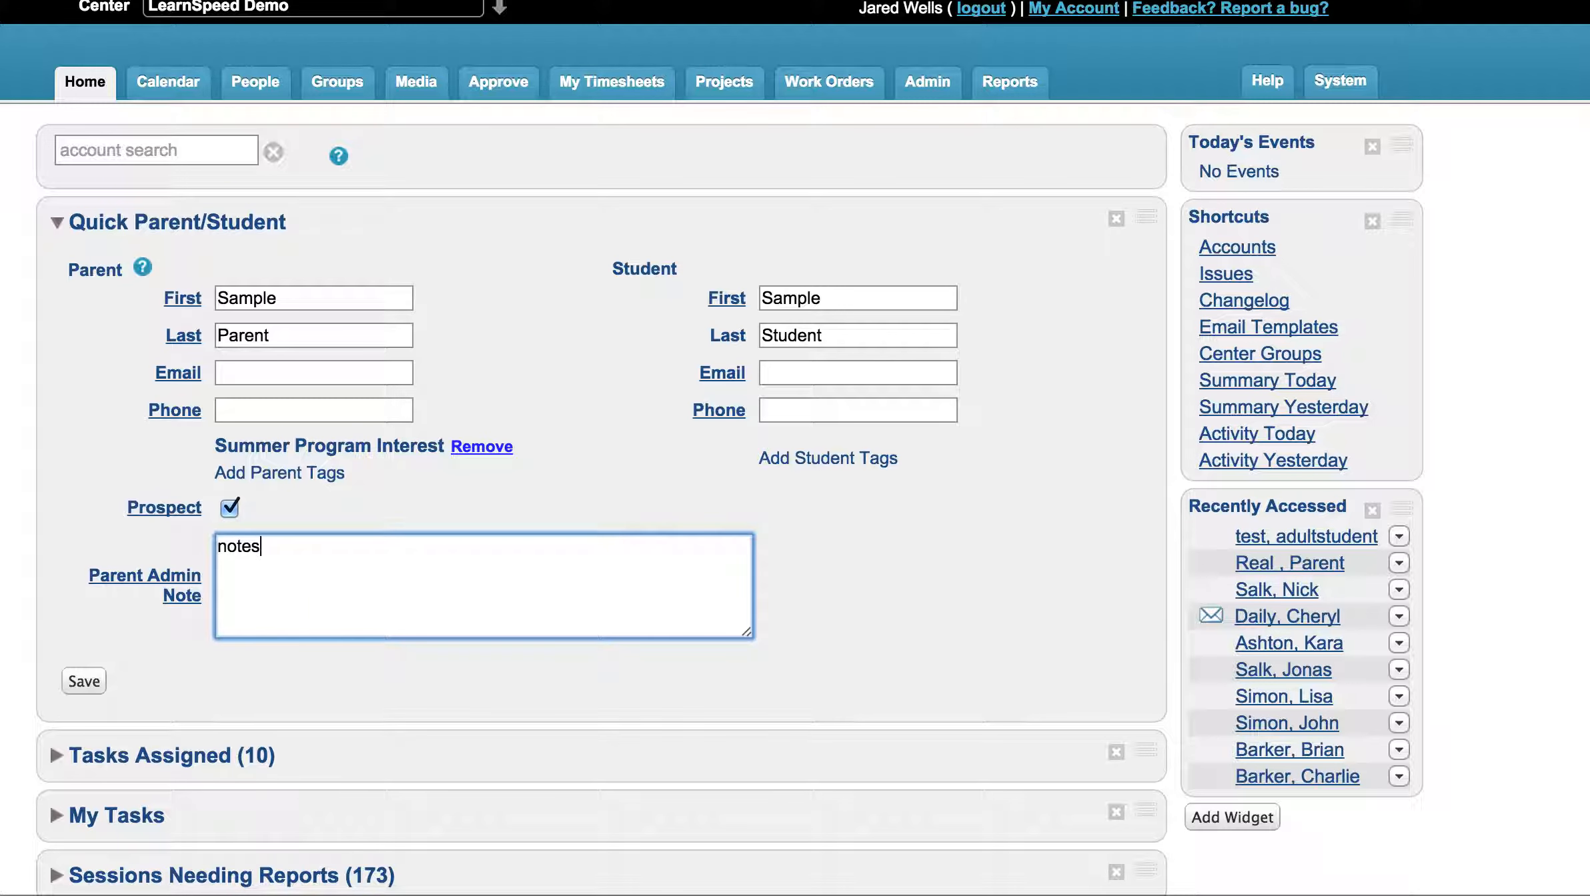
text(...)
click(82, 680)
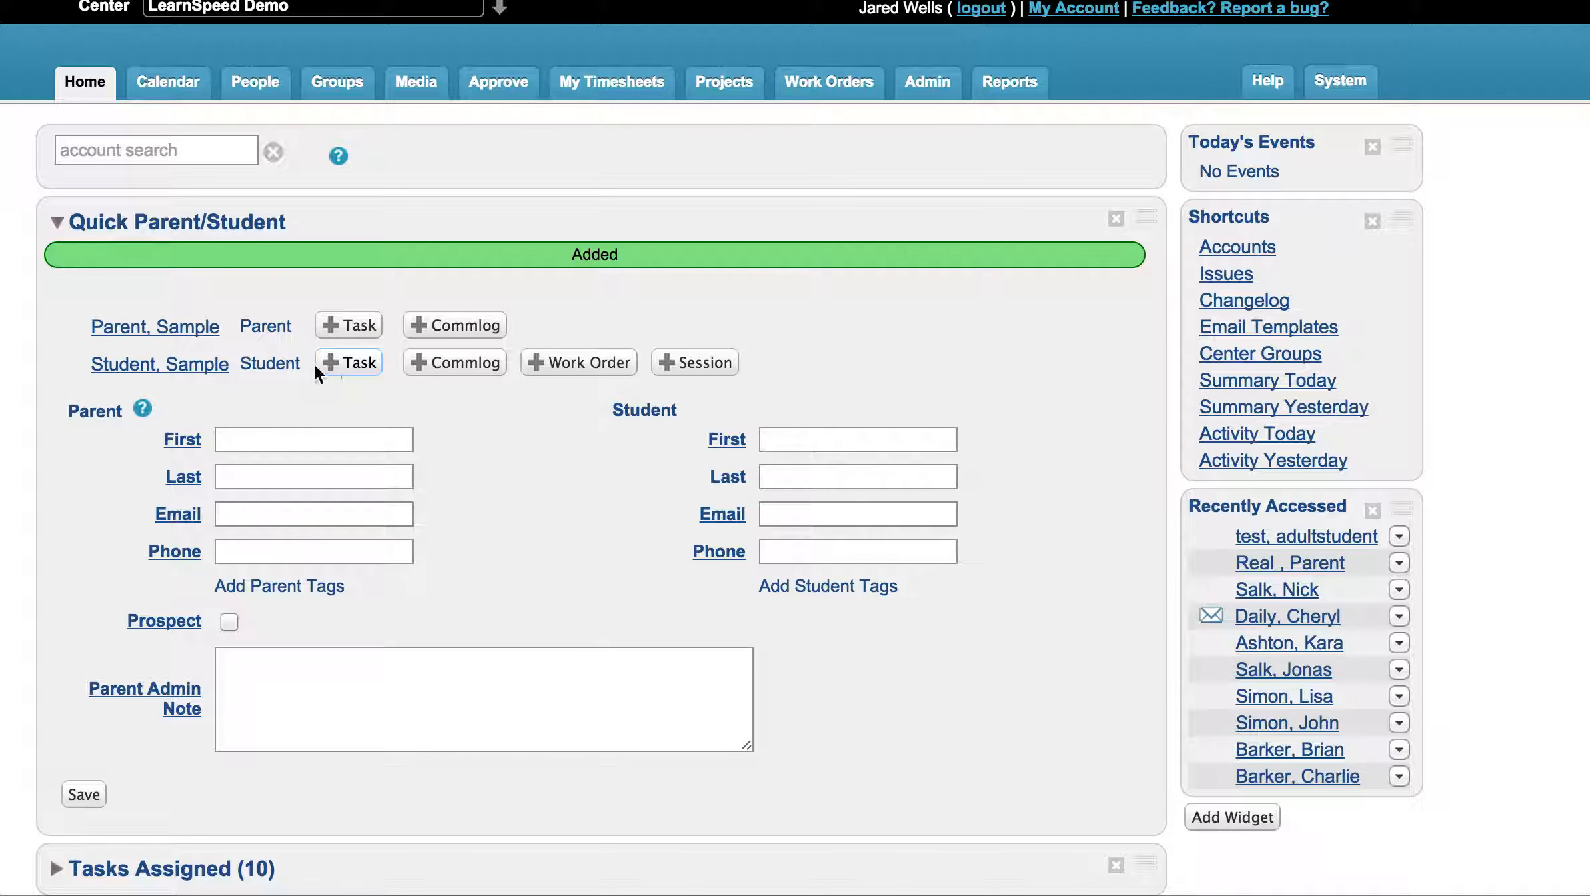
Start a new task for the newly added student with the subject "summer math support"
click(347, 331)
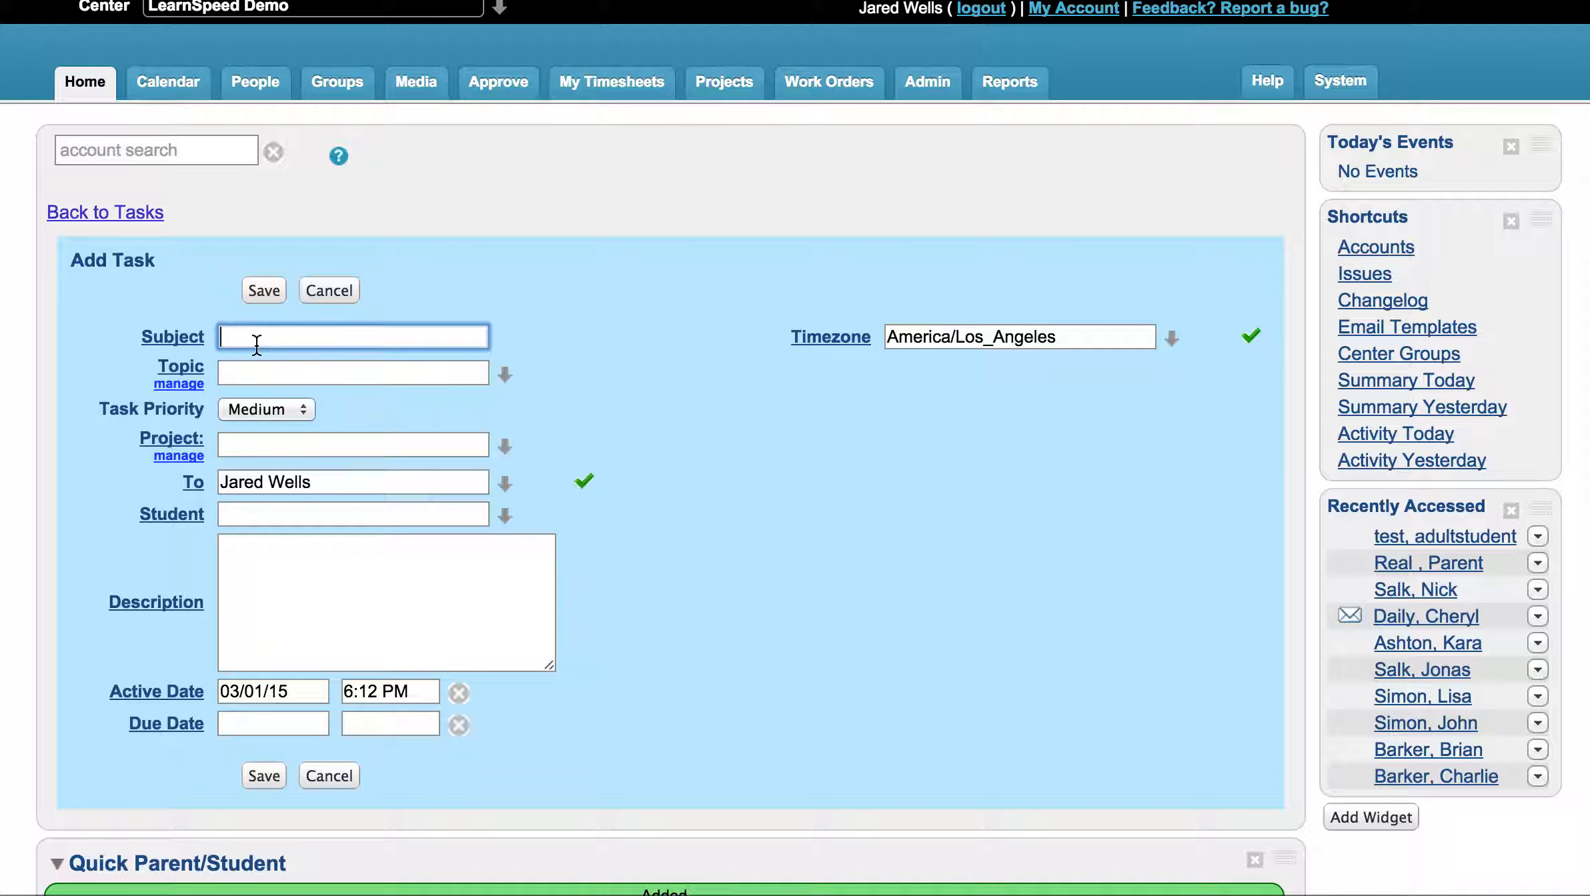
click(330, 290)
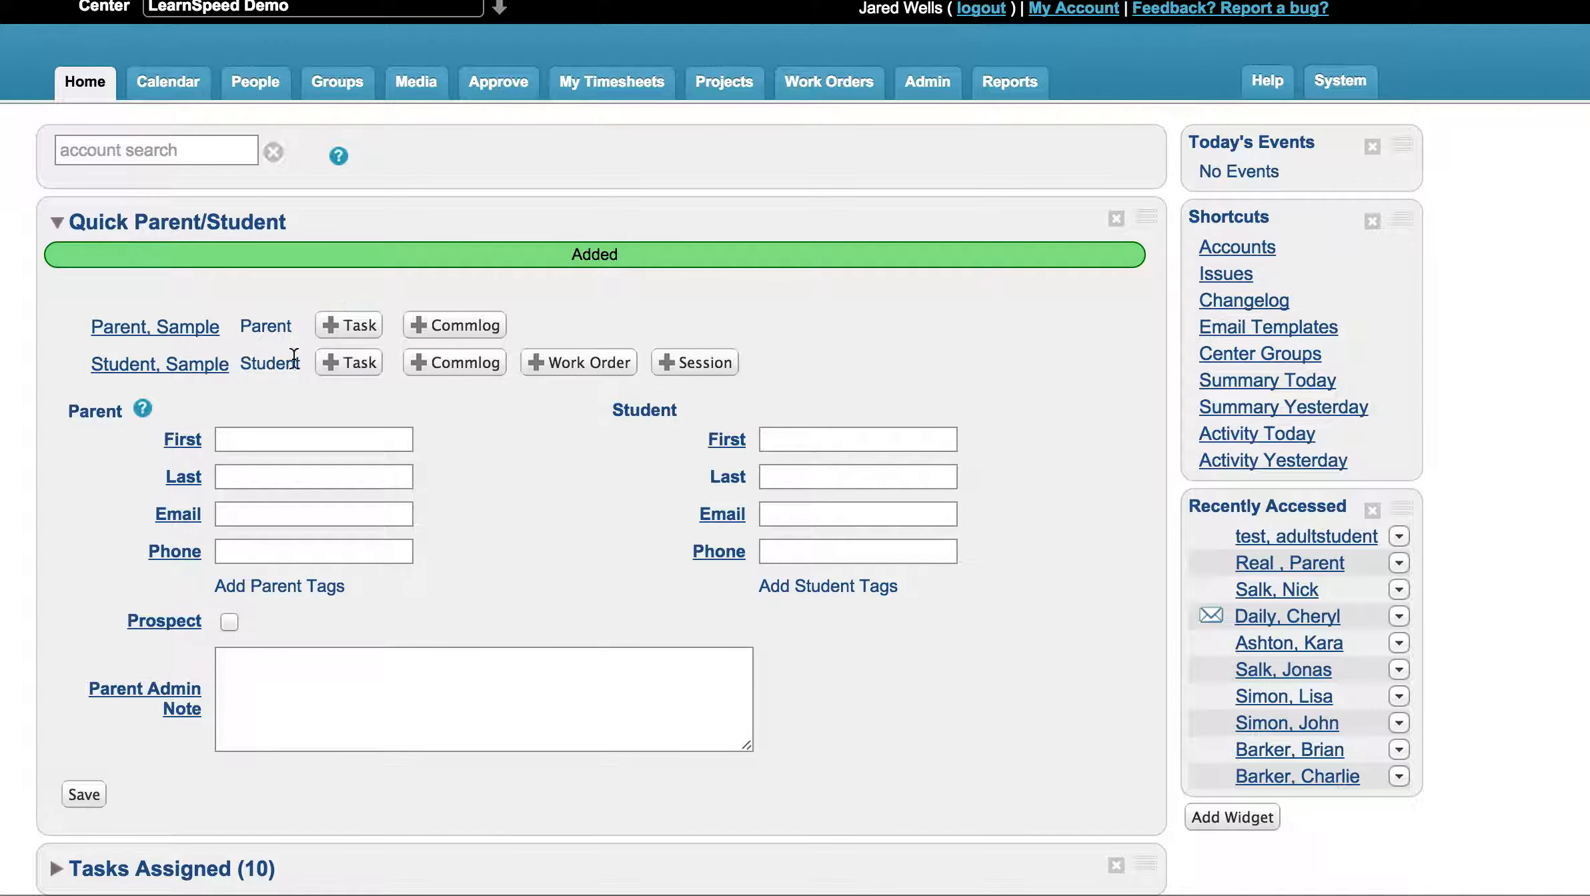
click(352, 374)
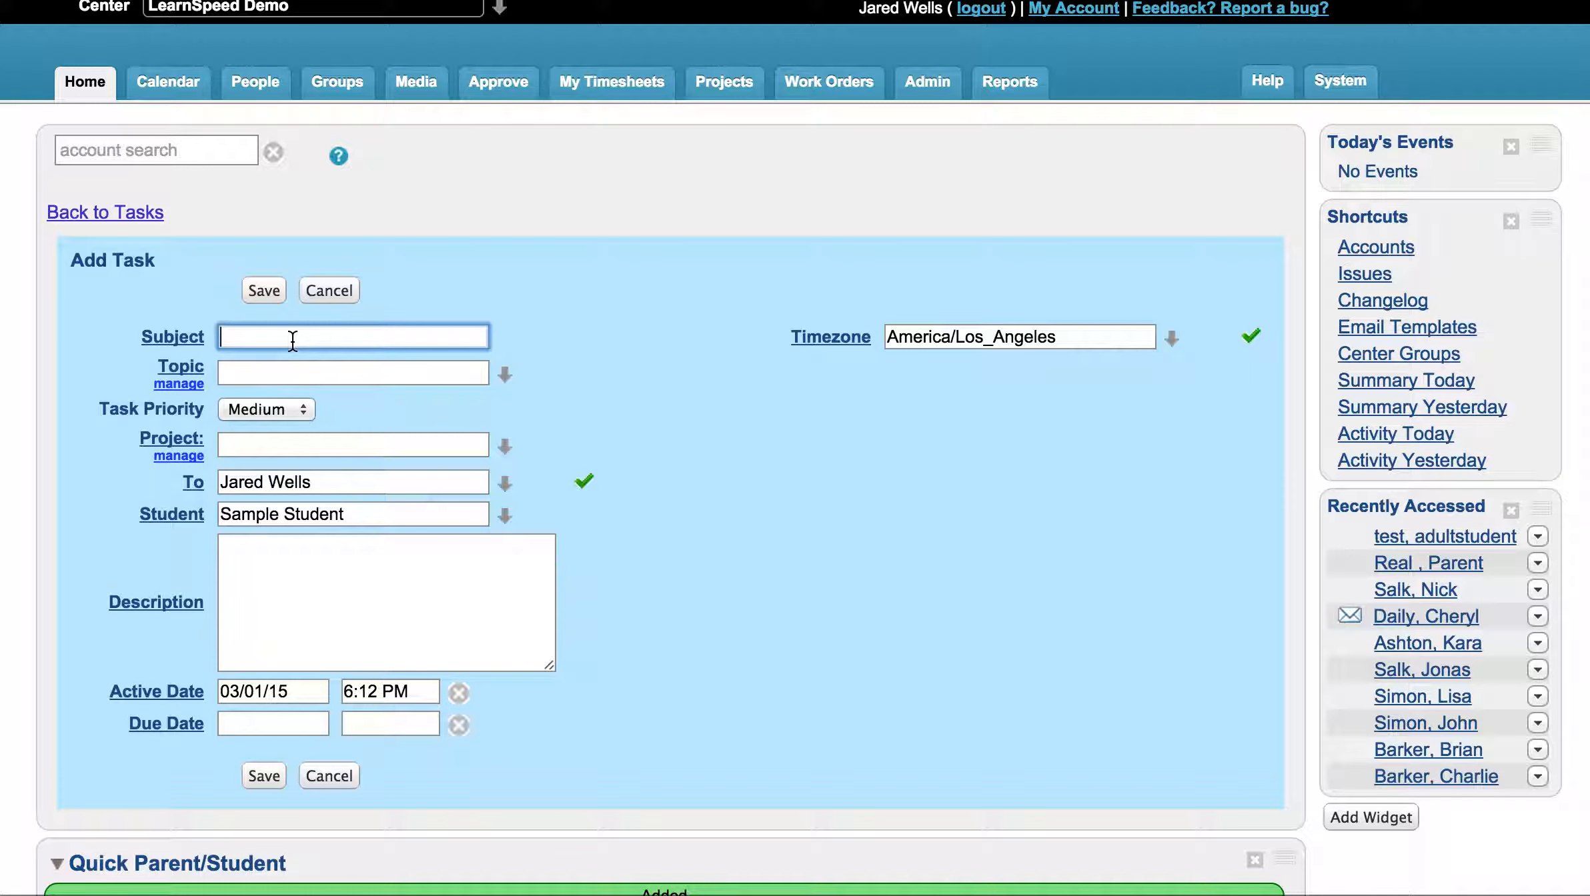
text(summer math support)
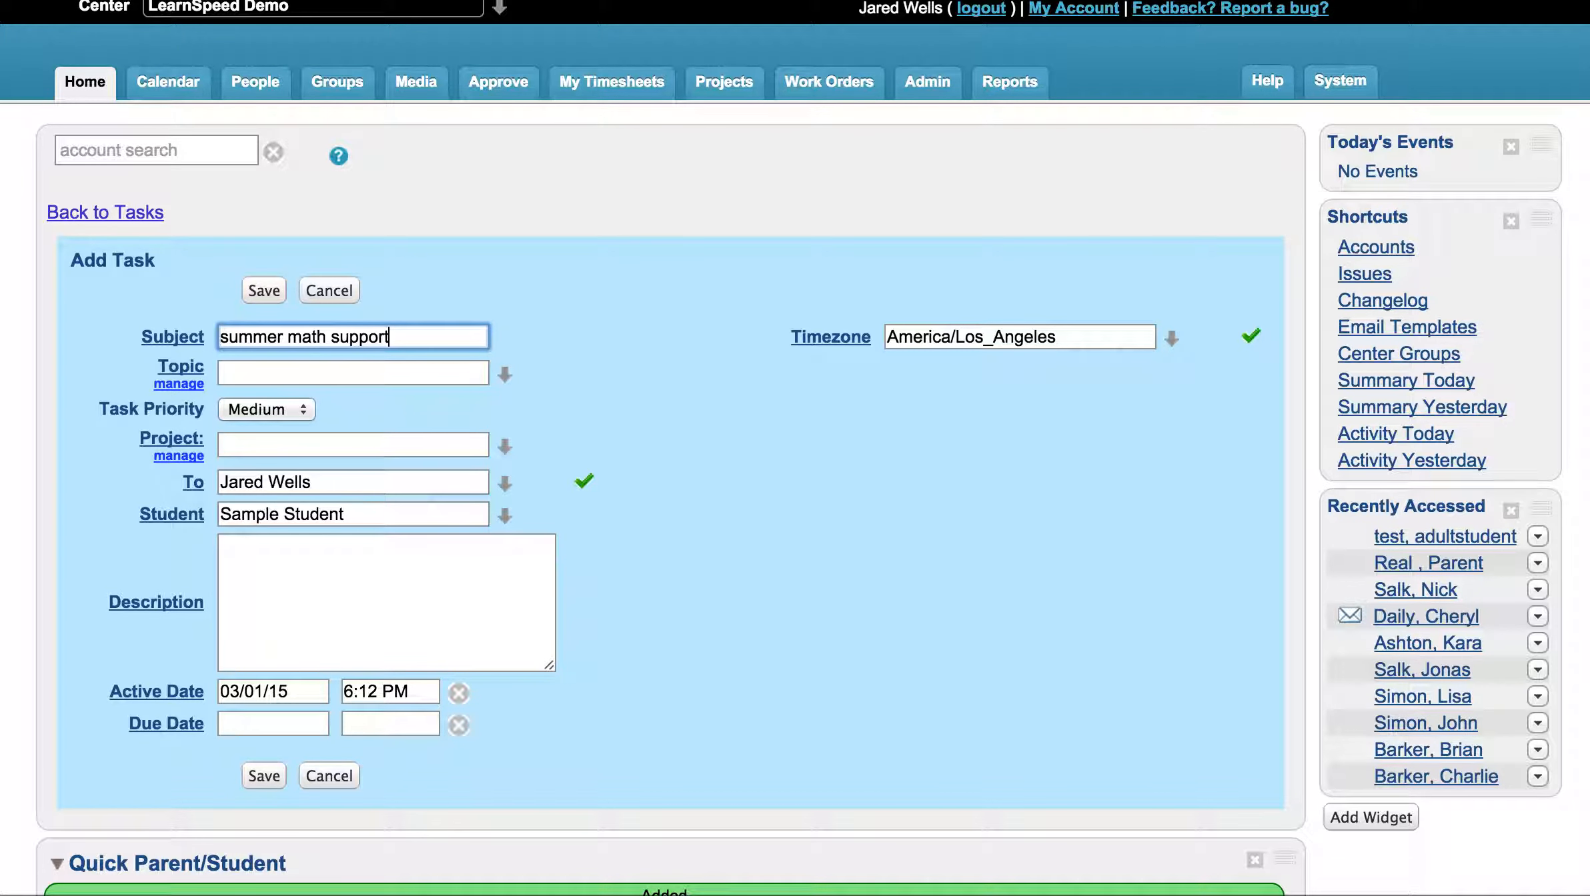
Set the task's topic to Scheduling and its priority to High
click(306, 364)
text(sch)
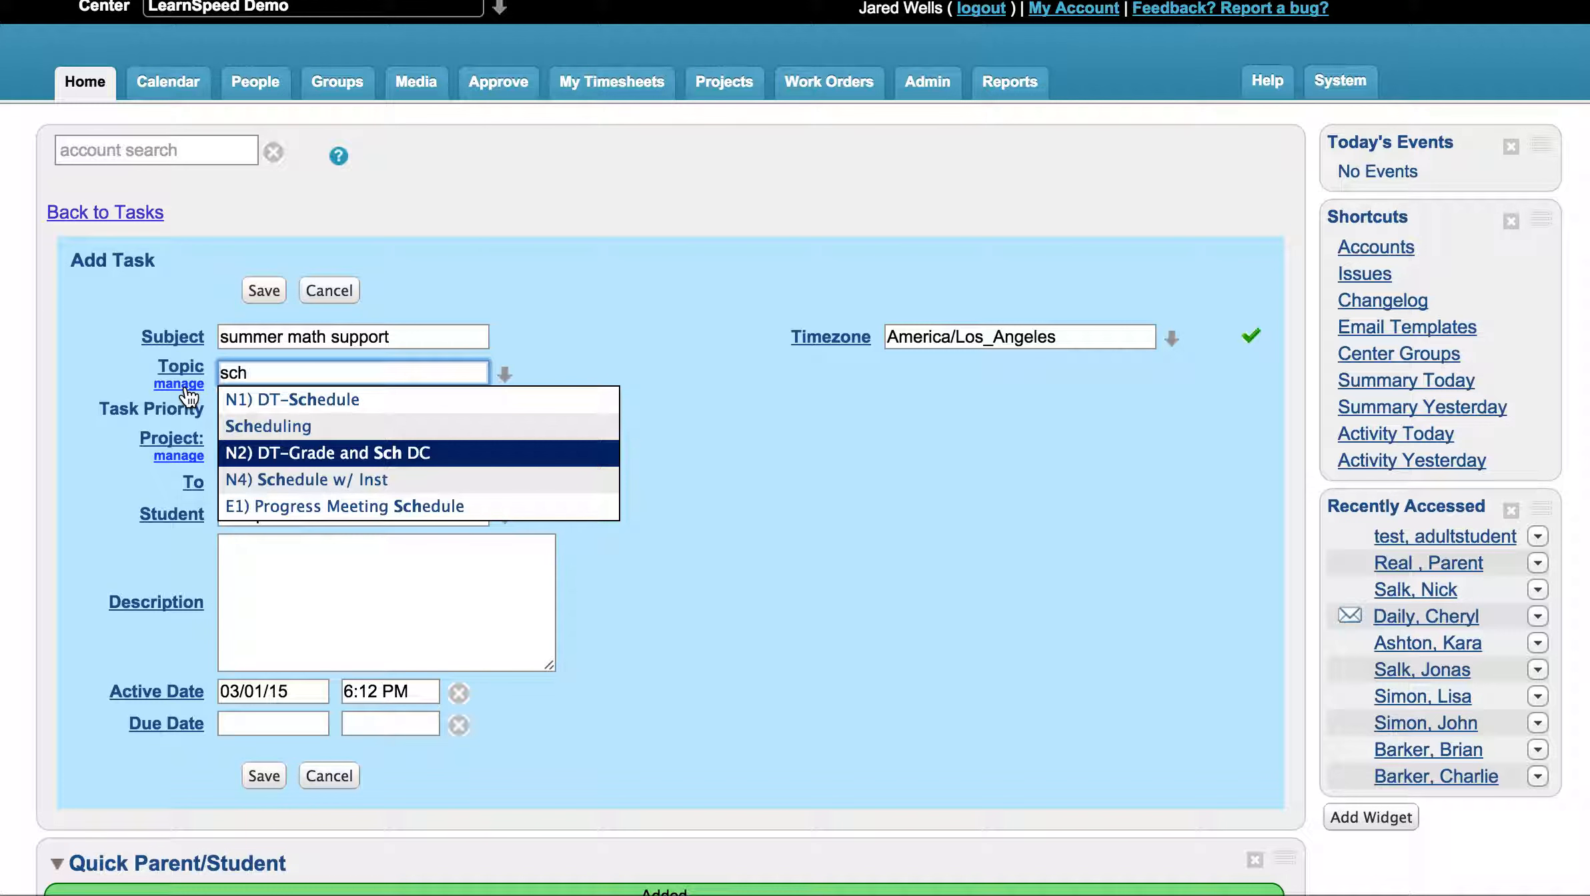
click(293, 425)
click(292, 409)
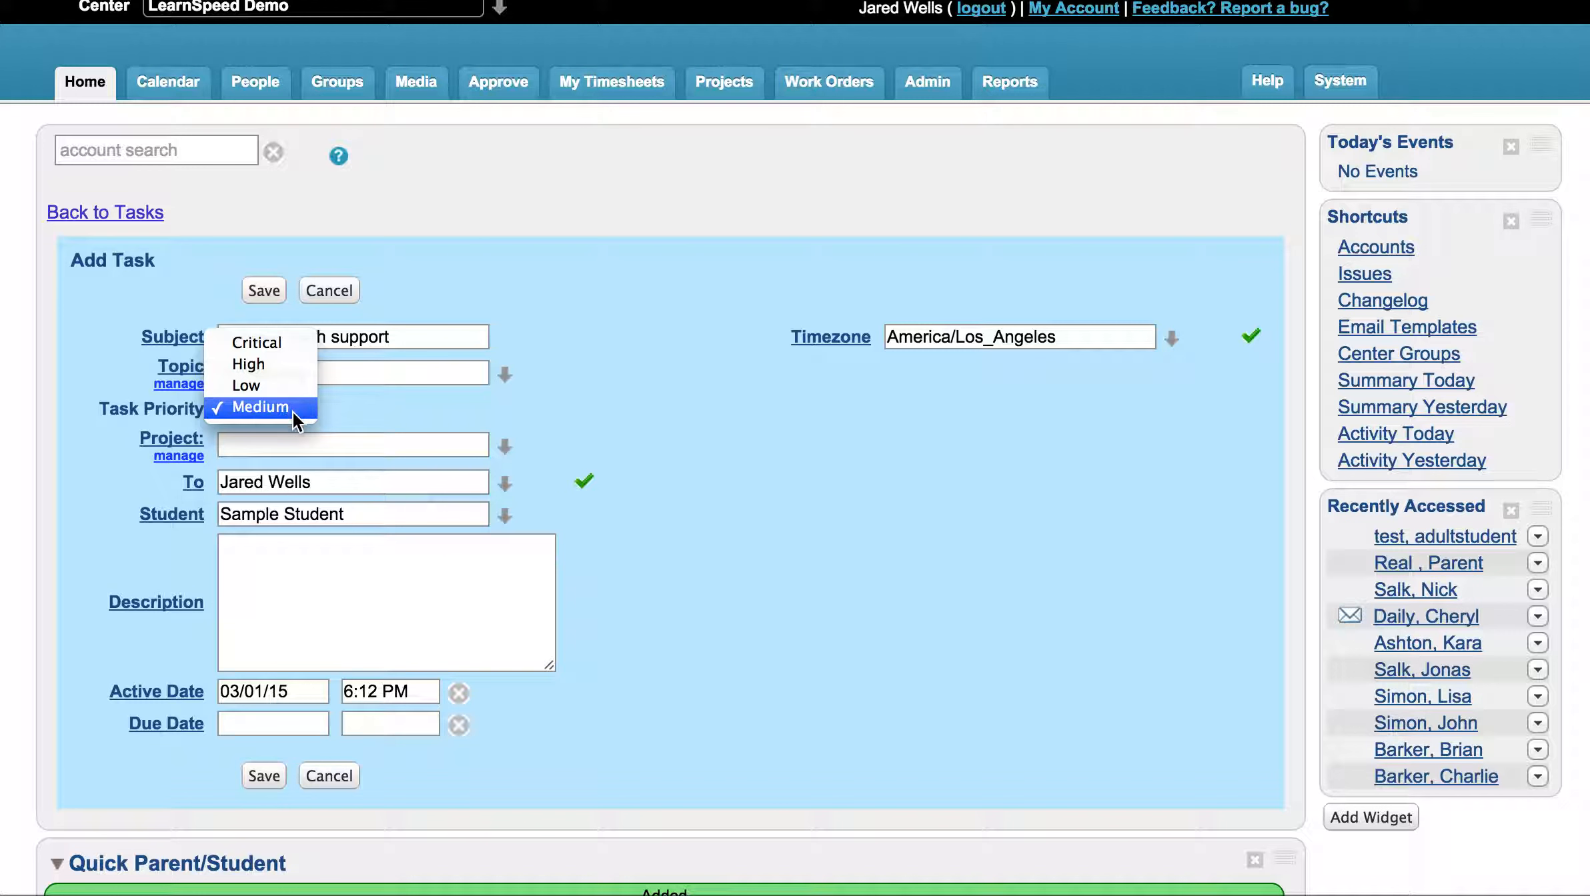
click(283, 364)
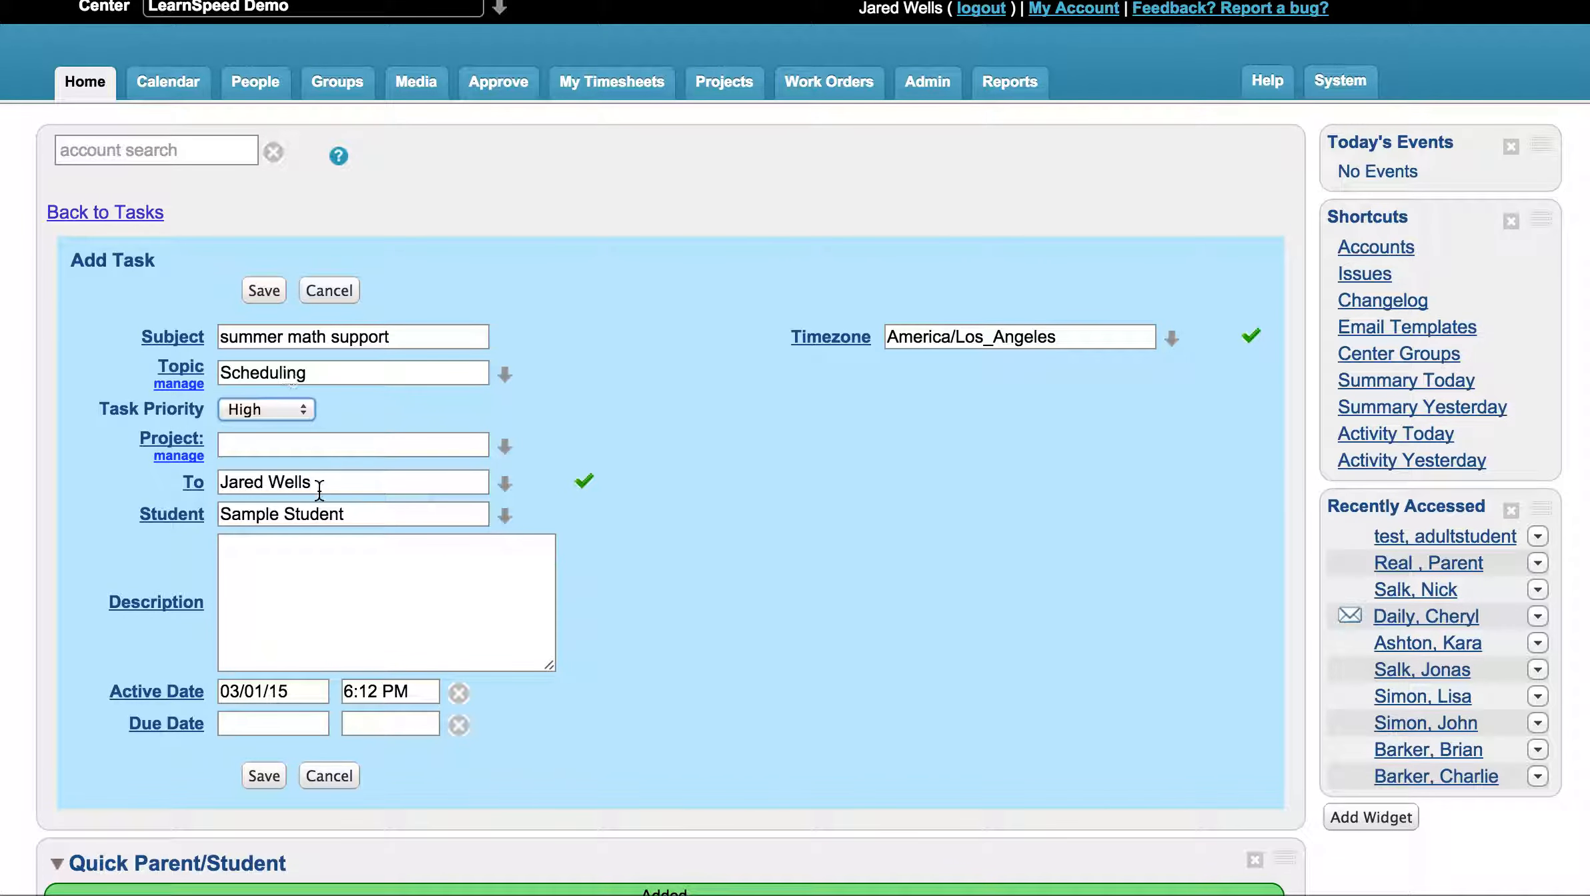
Assign the task to the staff member who is a center admin, center group admin and instructor
drag(321, 489, 190, 483)
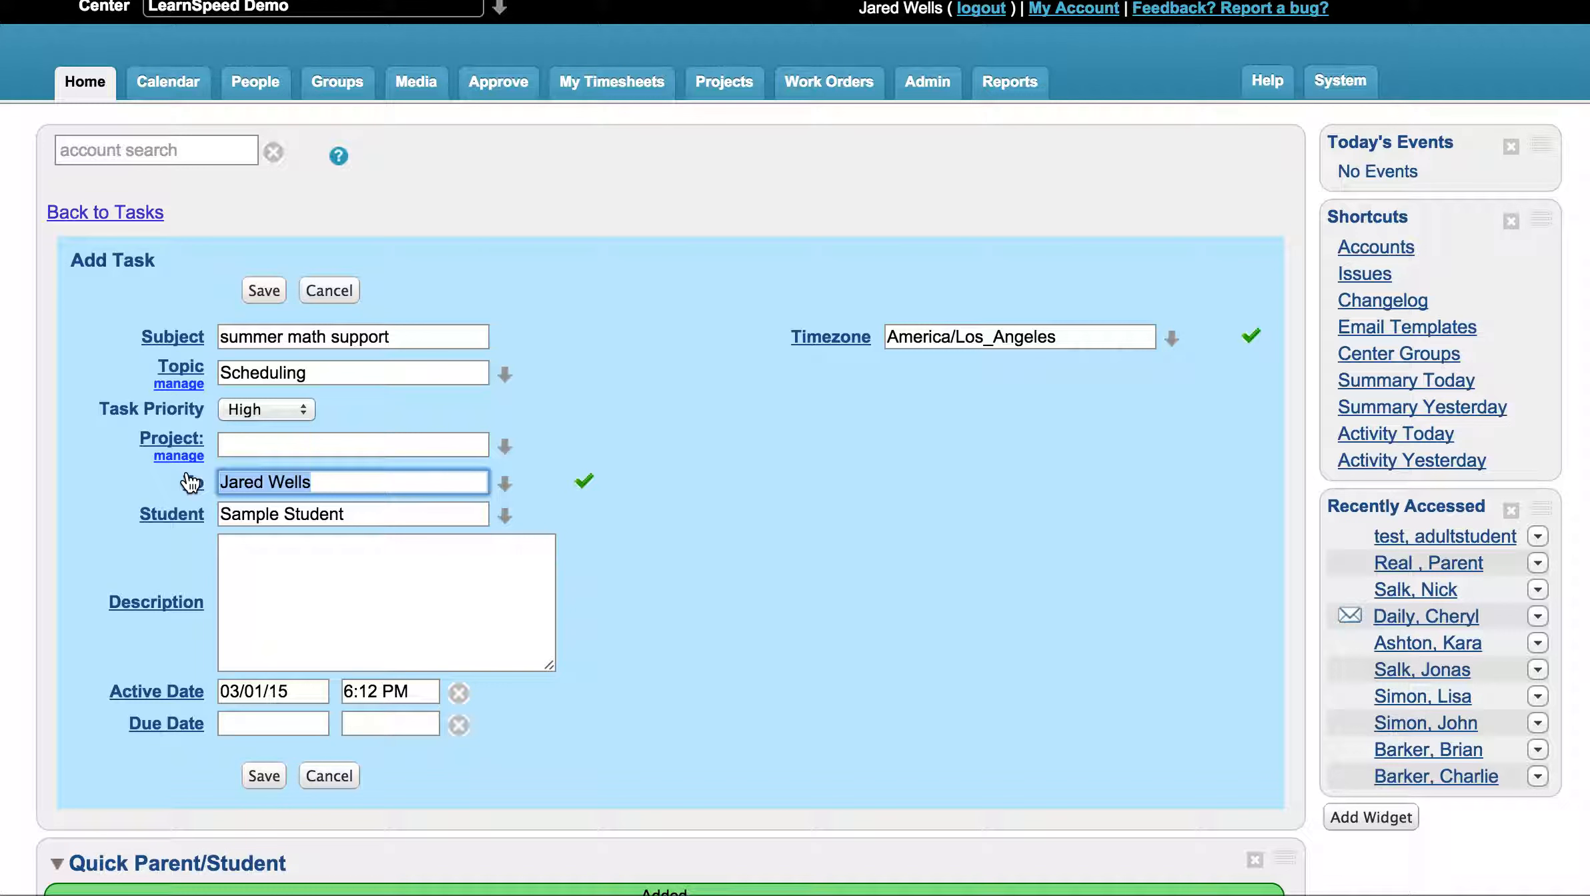
text(a)
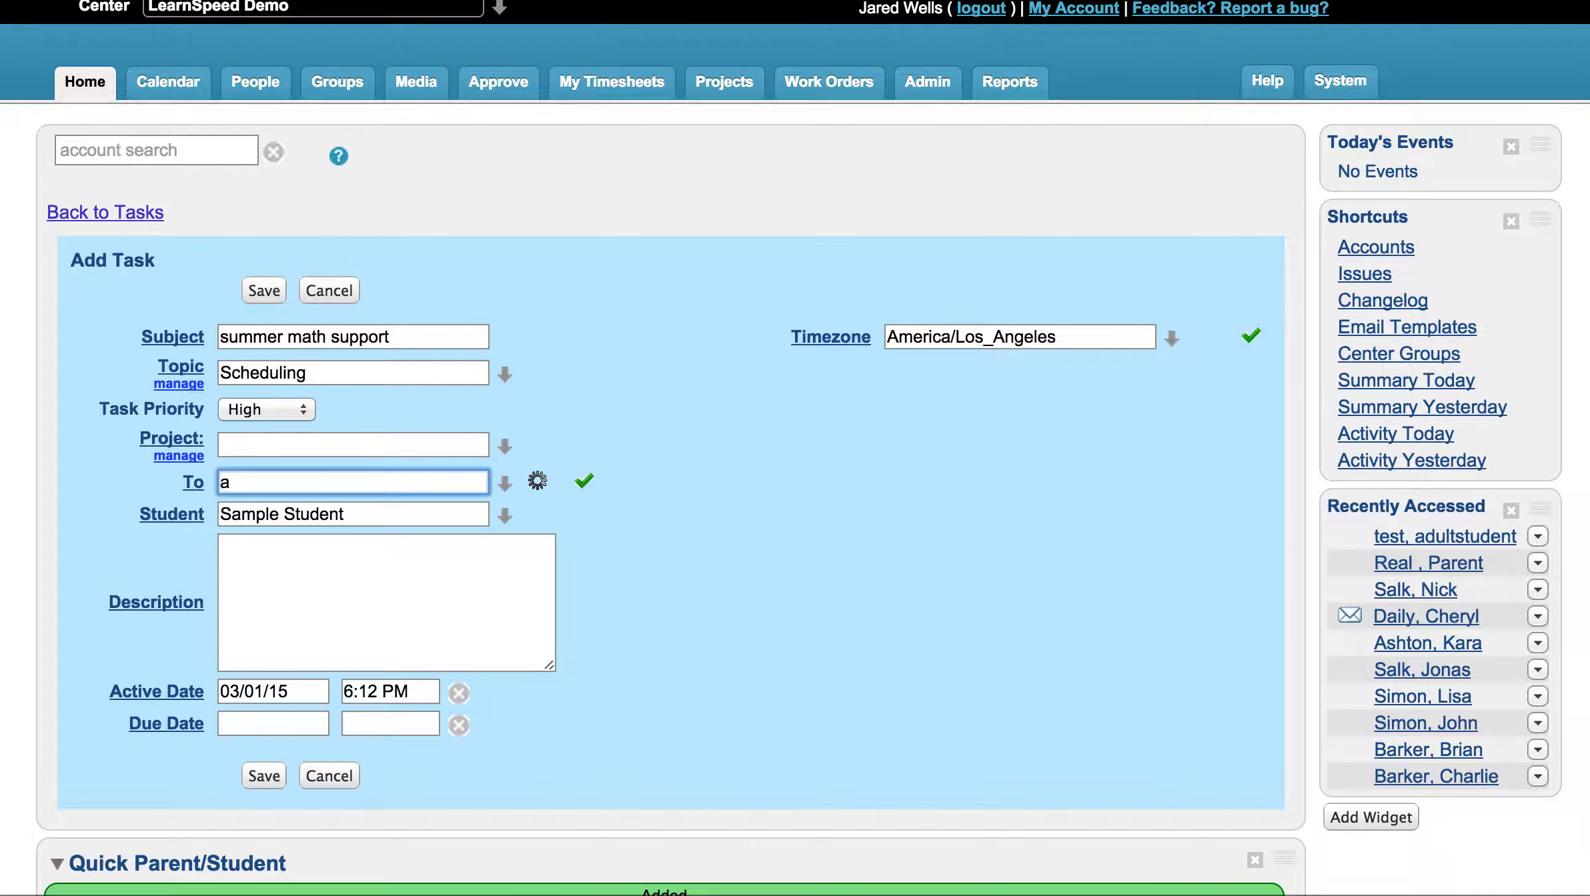
text(dam)
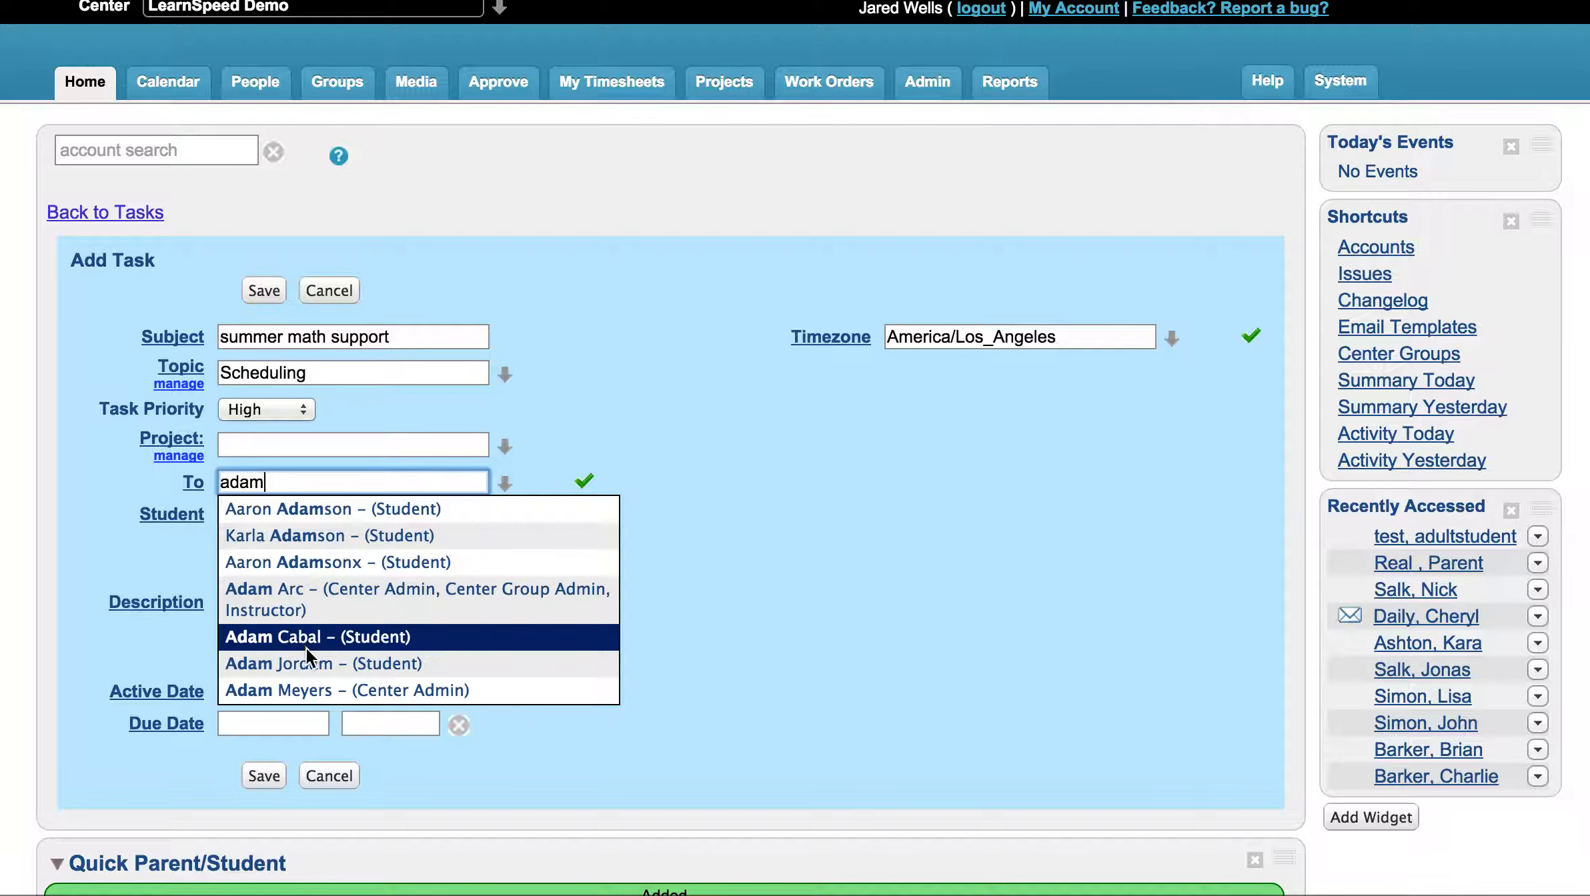
click(325, 608)
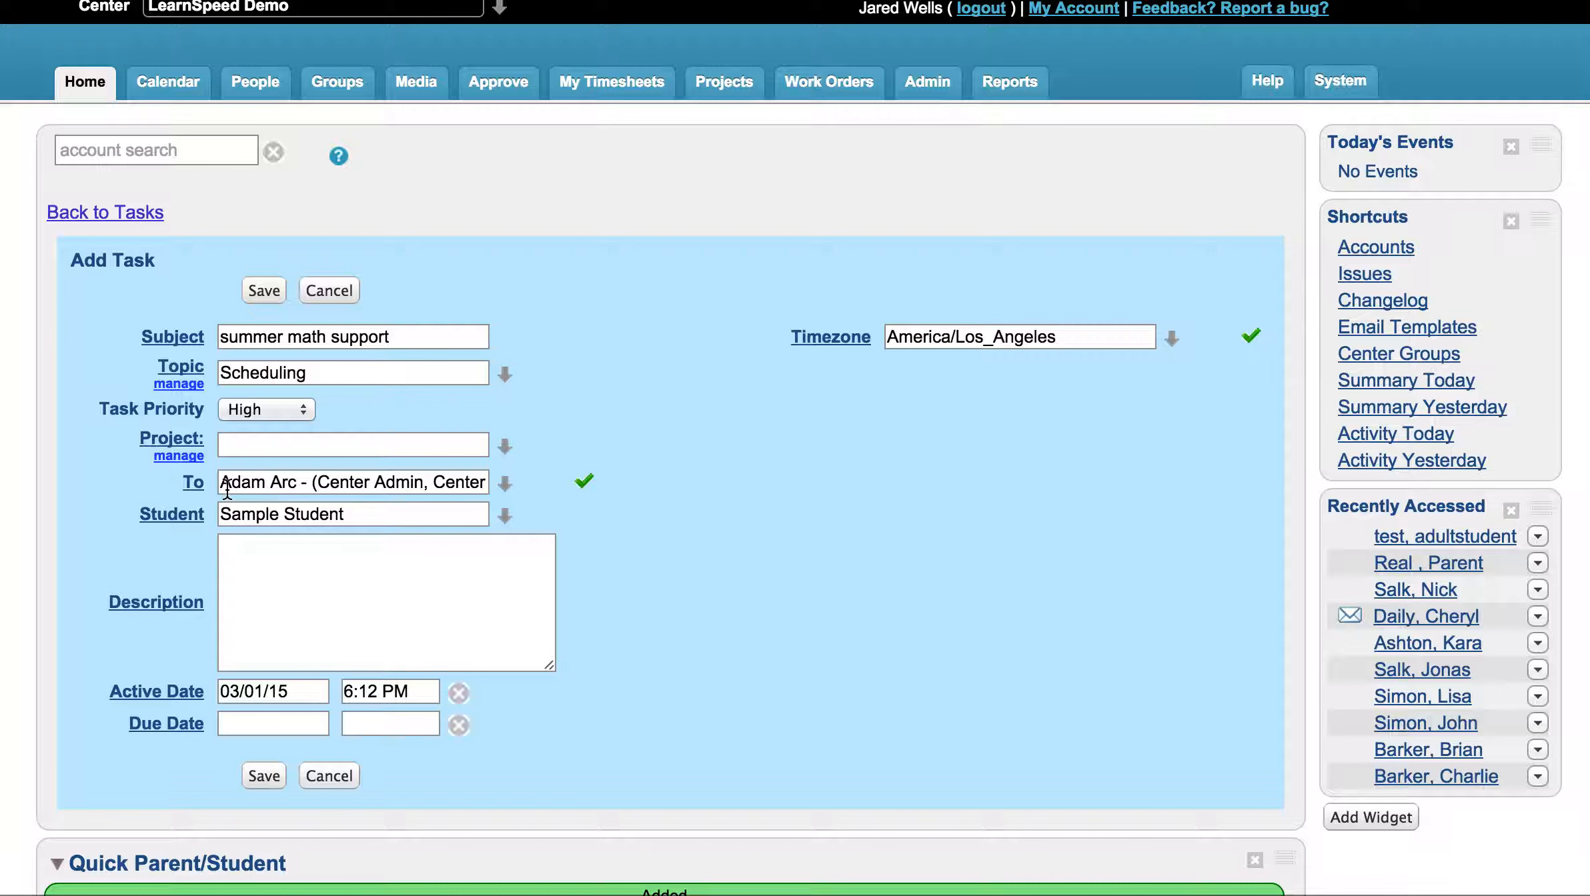
Set the task's active date to 6/1/15 at 08:00 AM
click(279, 692)
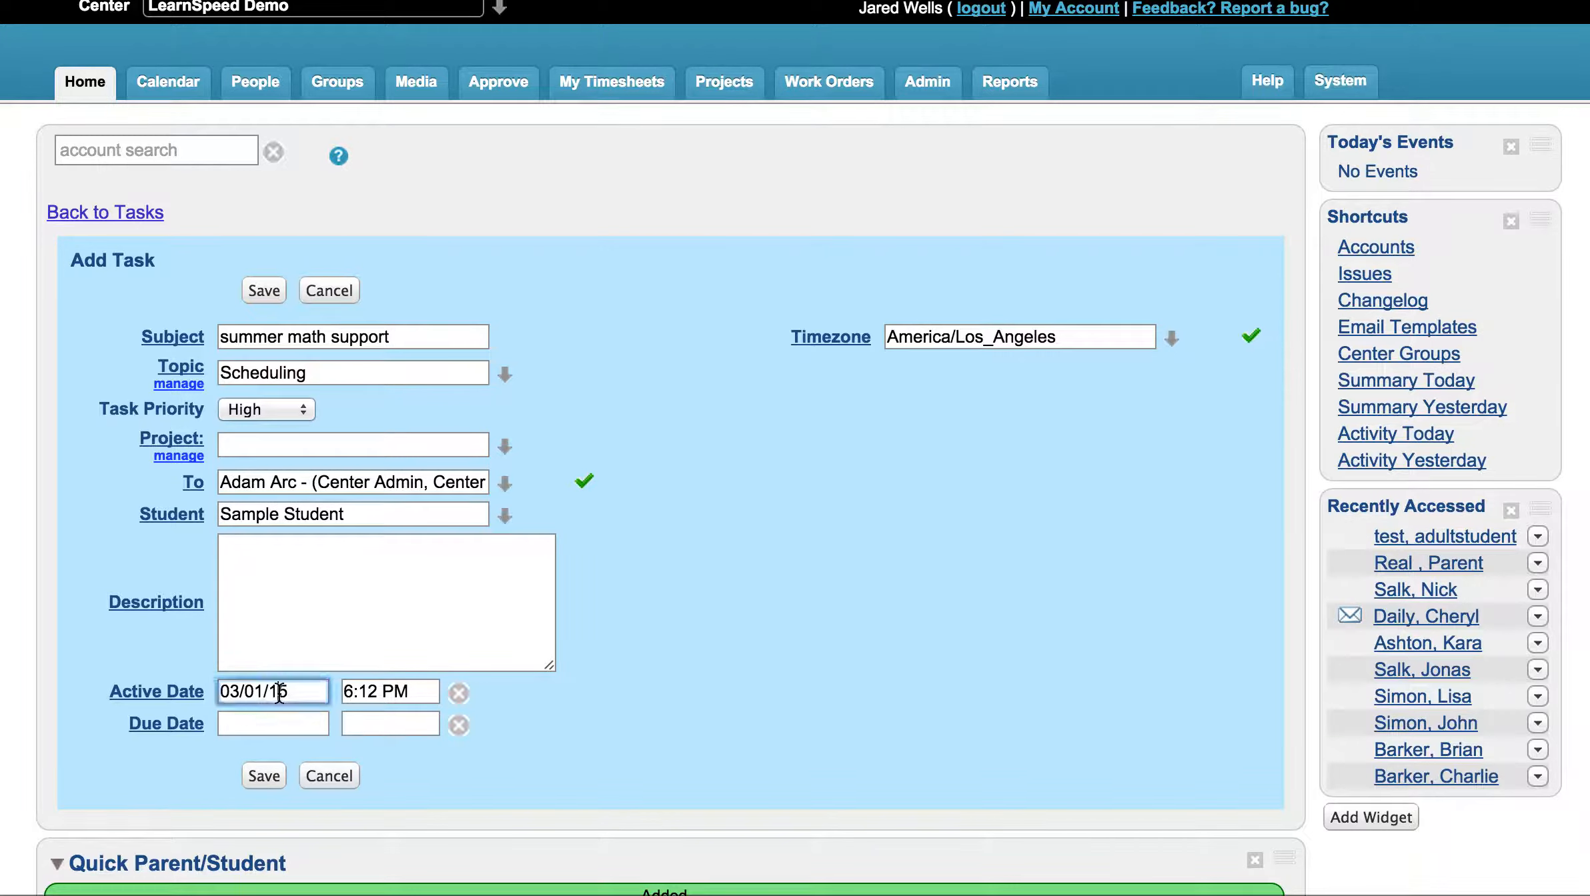
click(952, 724)
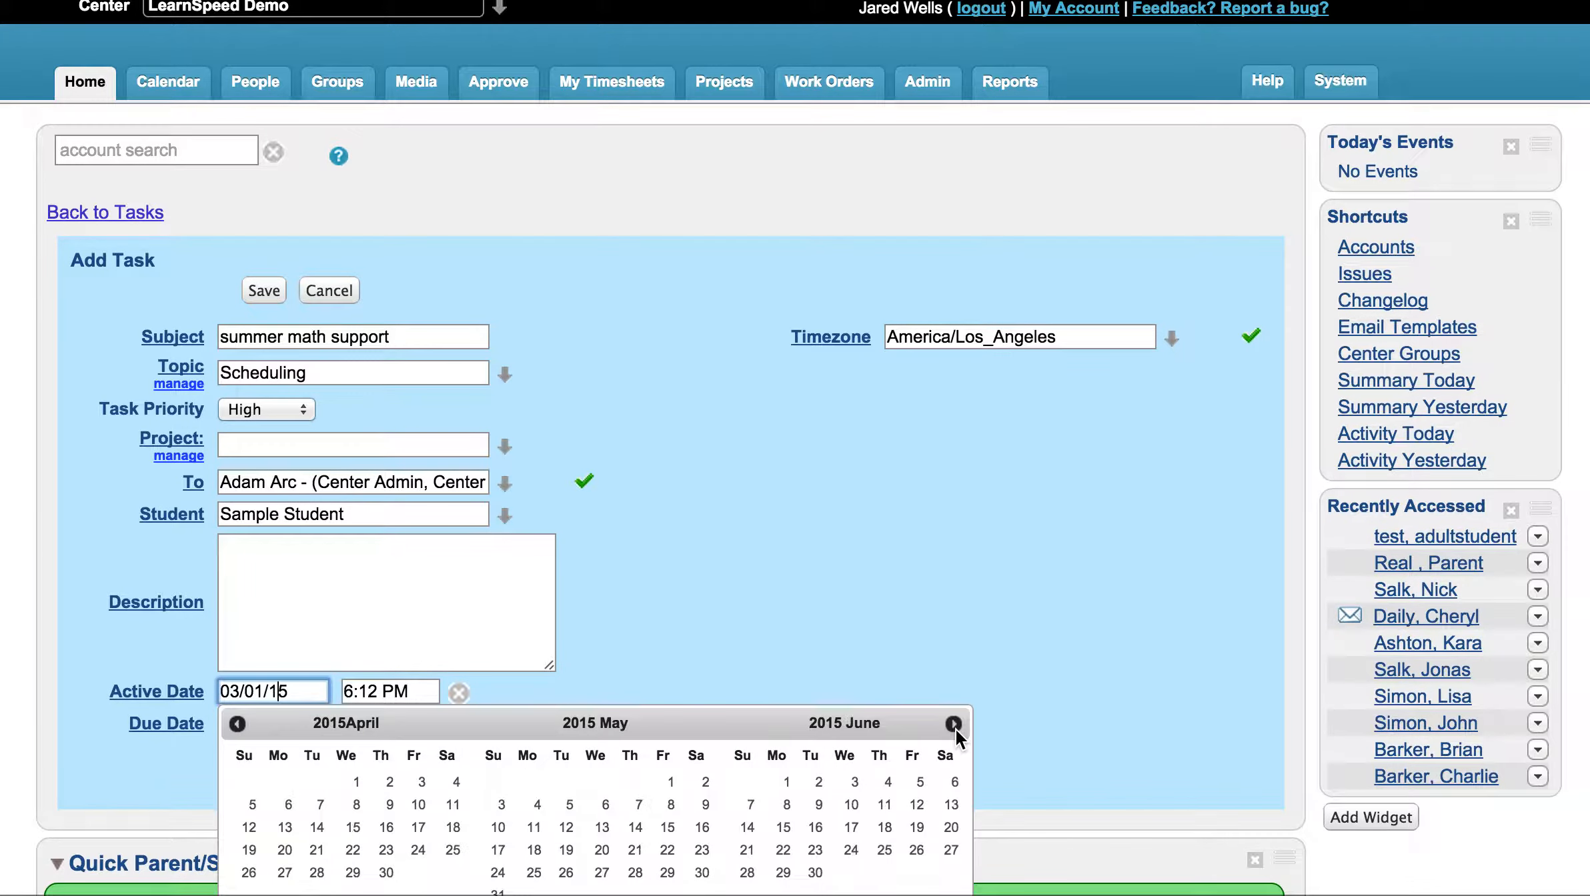
click(787, 784)
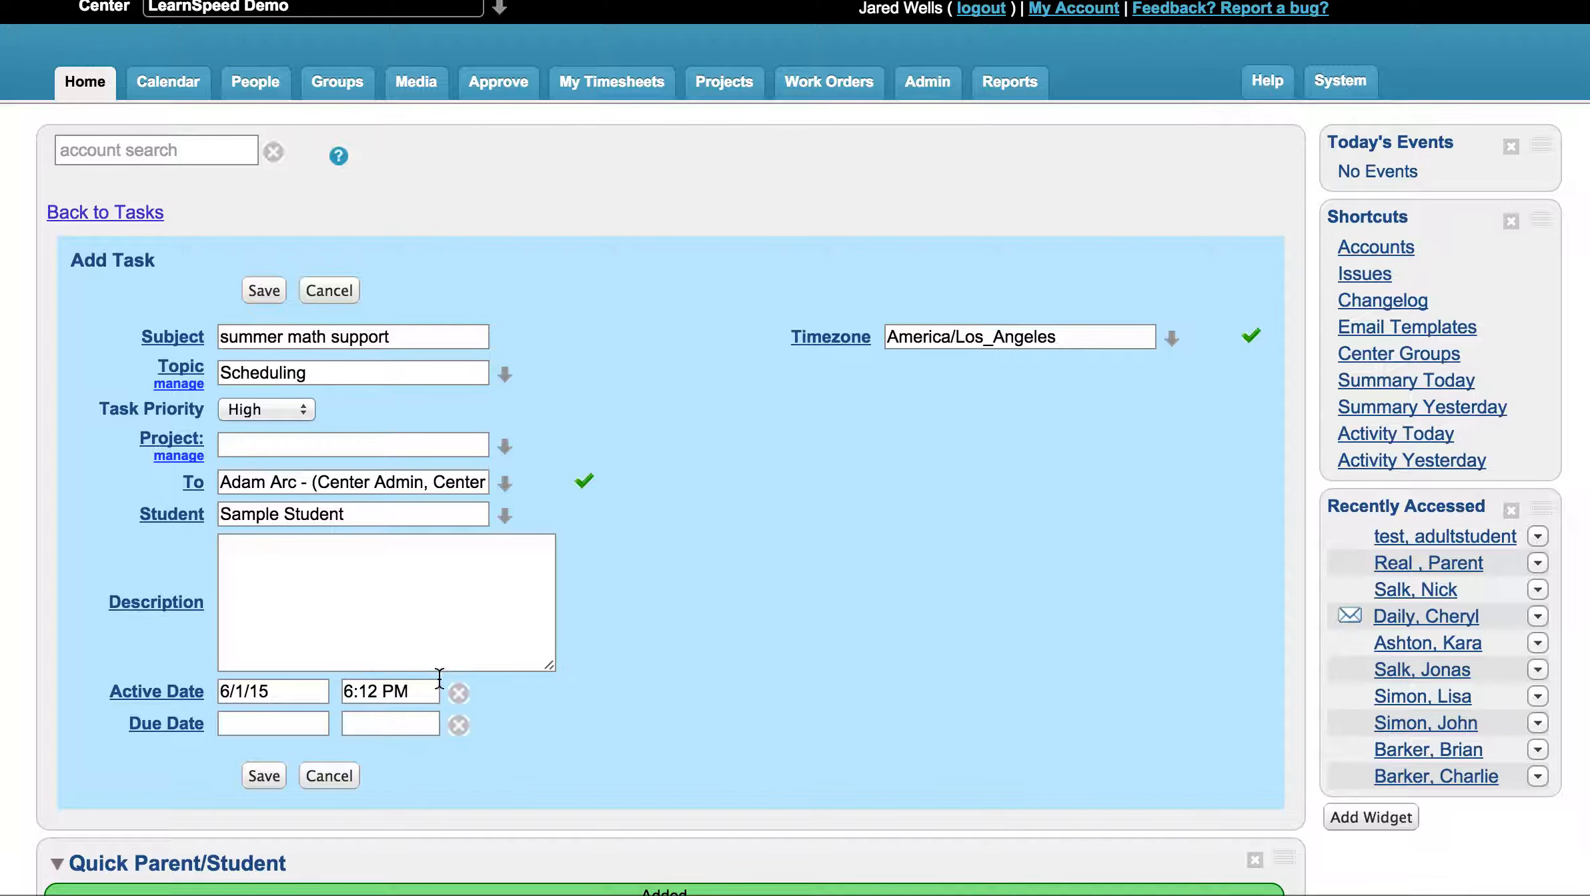
click(418, 682)
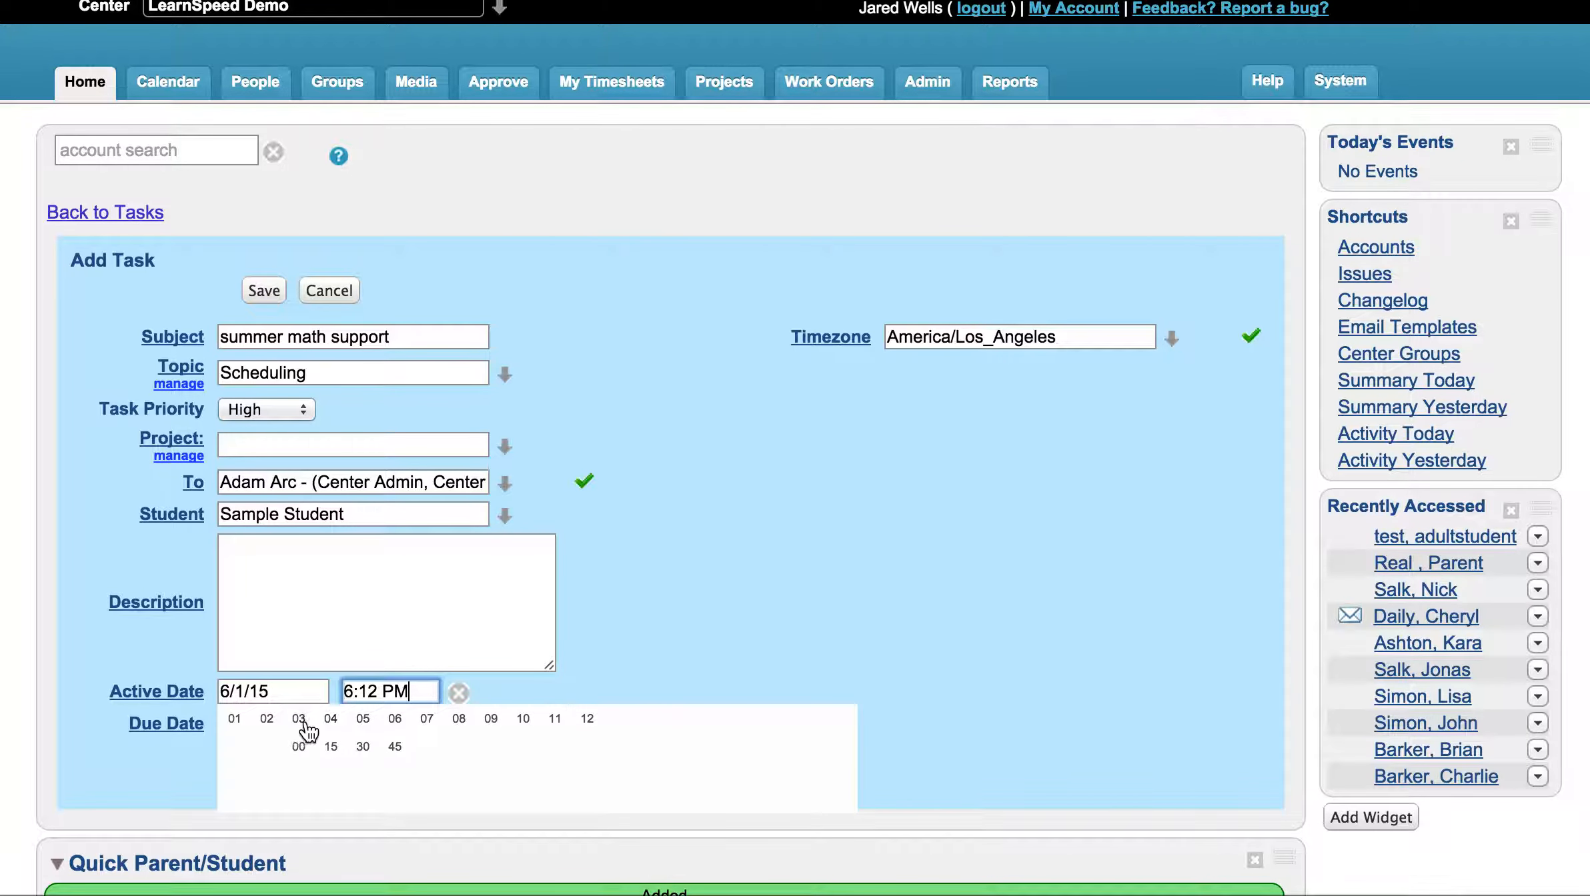
click(460, 780)
Set the task's due date to 6/3/15 at 11:00 AM
click(250, 726)
click(952, 688)
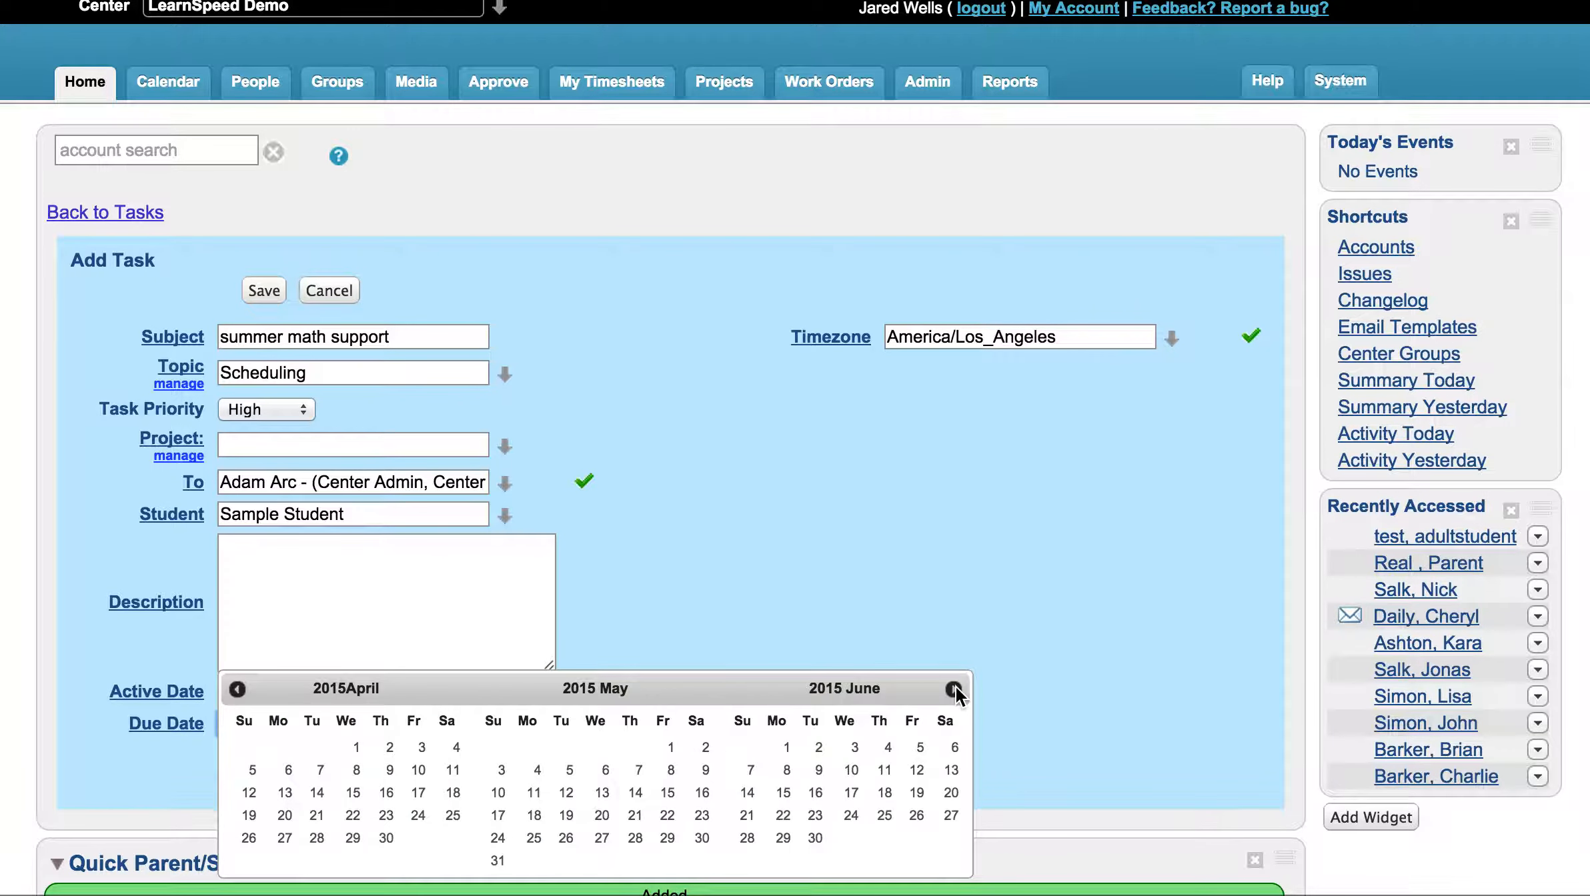
click(846, 746)
click(349, 732)
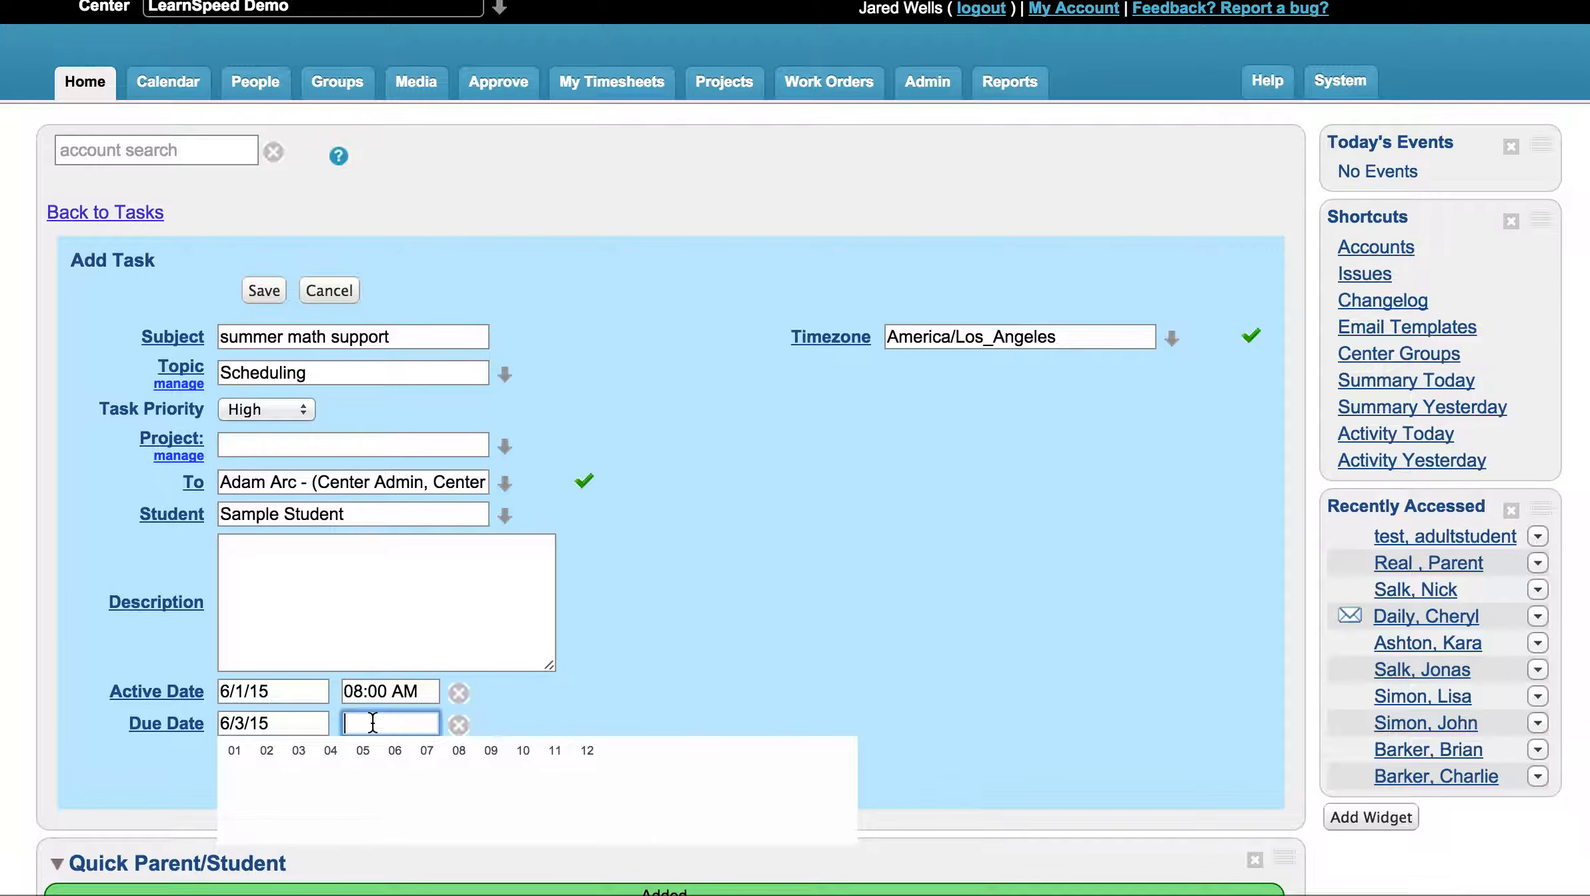
click(556, 753)
click(557, 810)
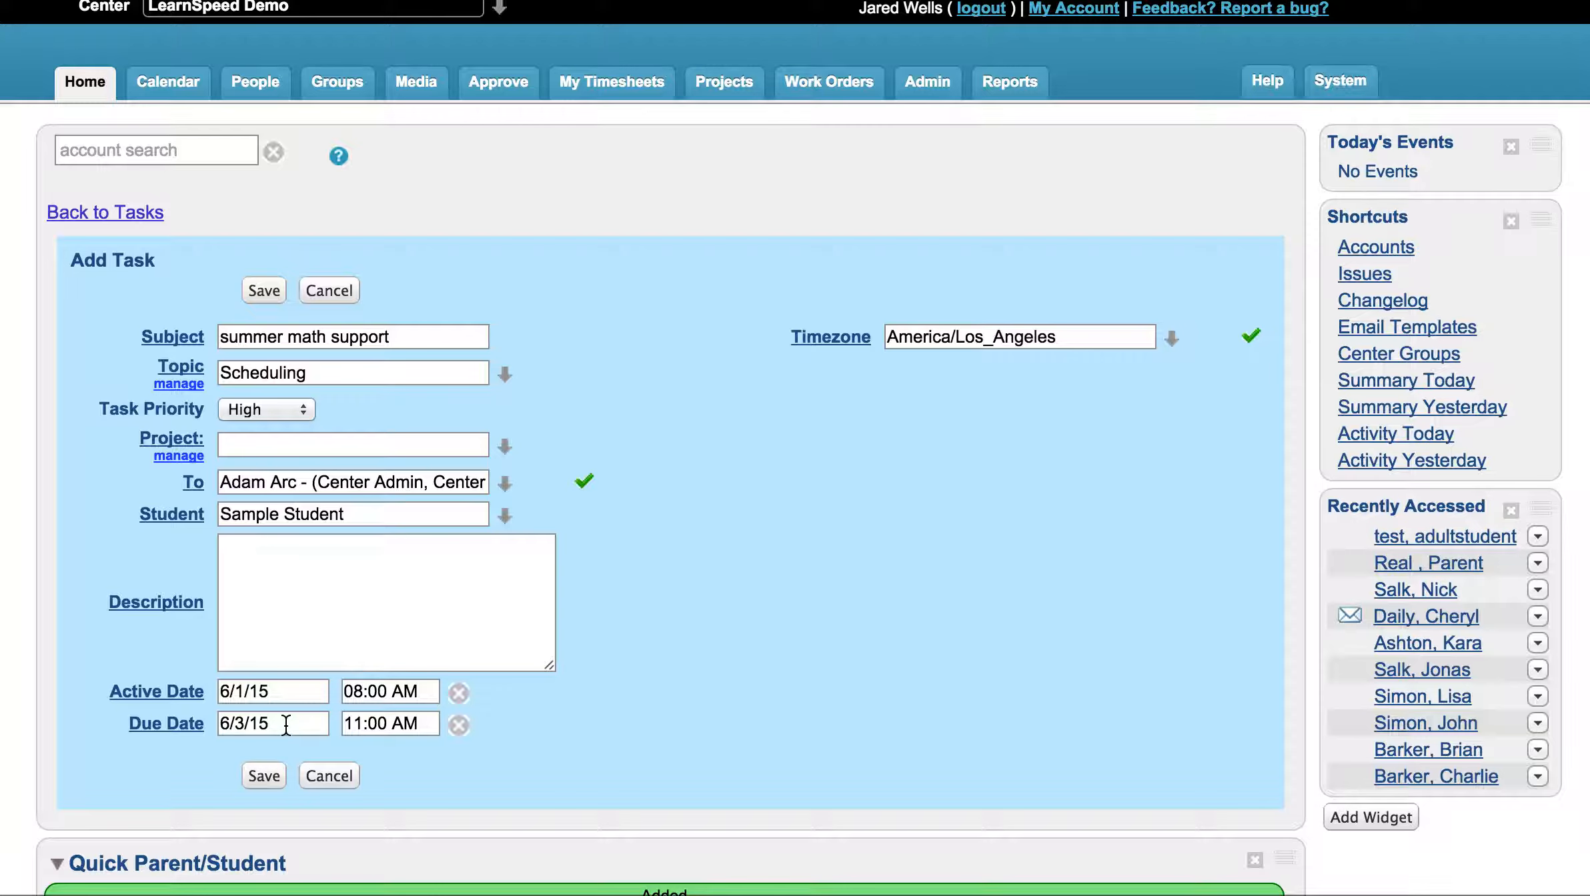
Enter "notes....." as the task's description and save the task
click(285, 693)
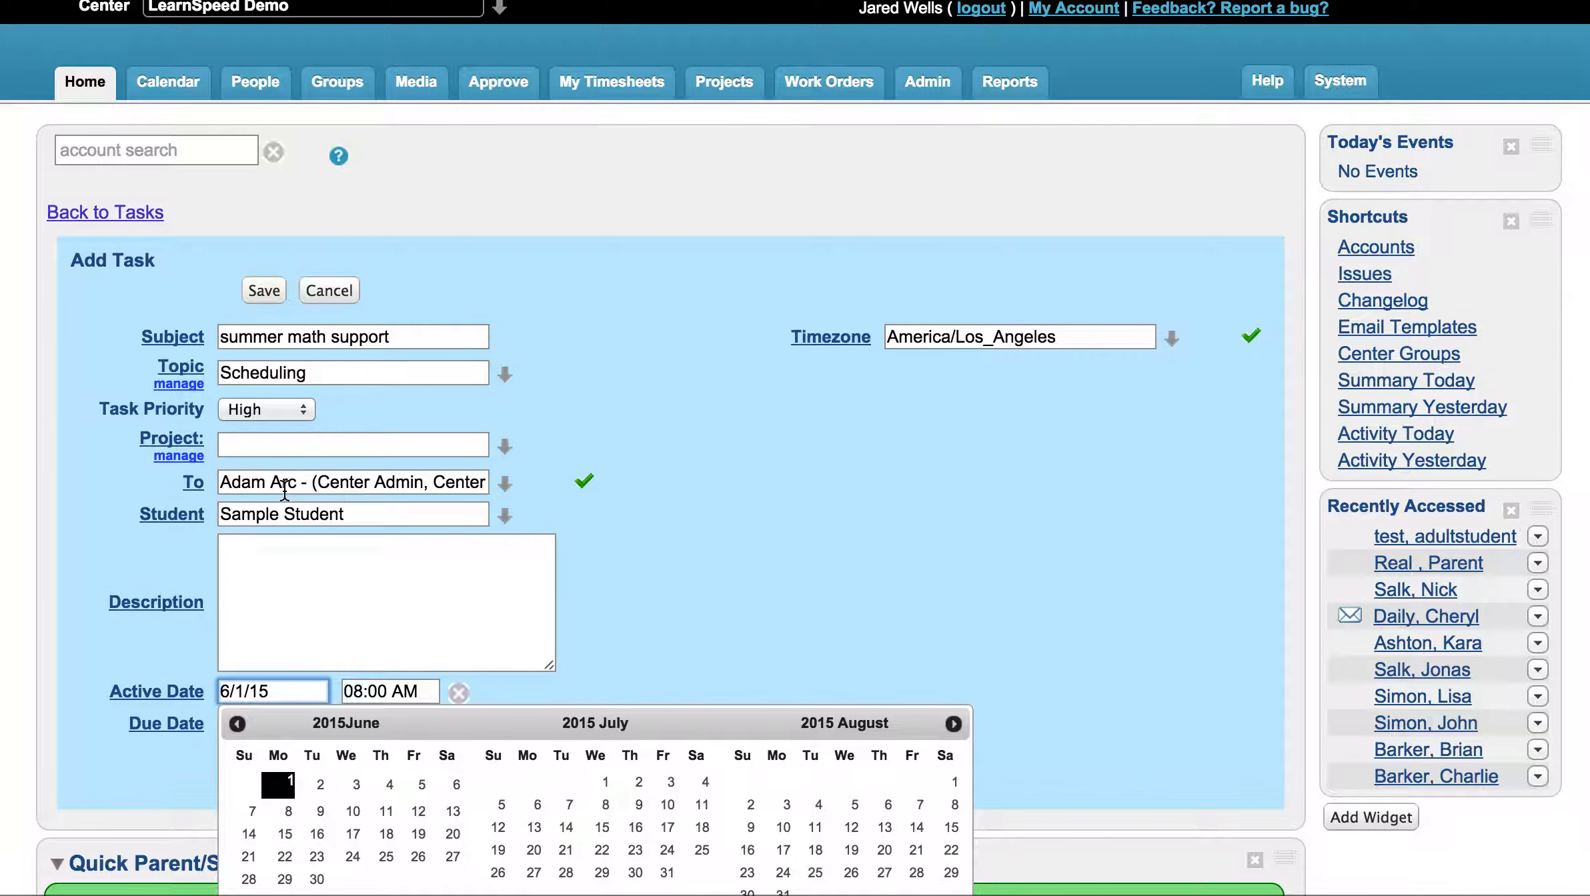
click(300, 623)
text(notess)
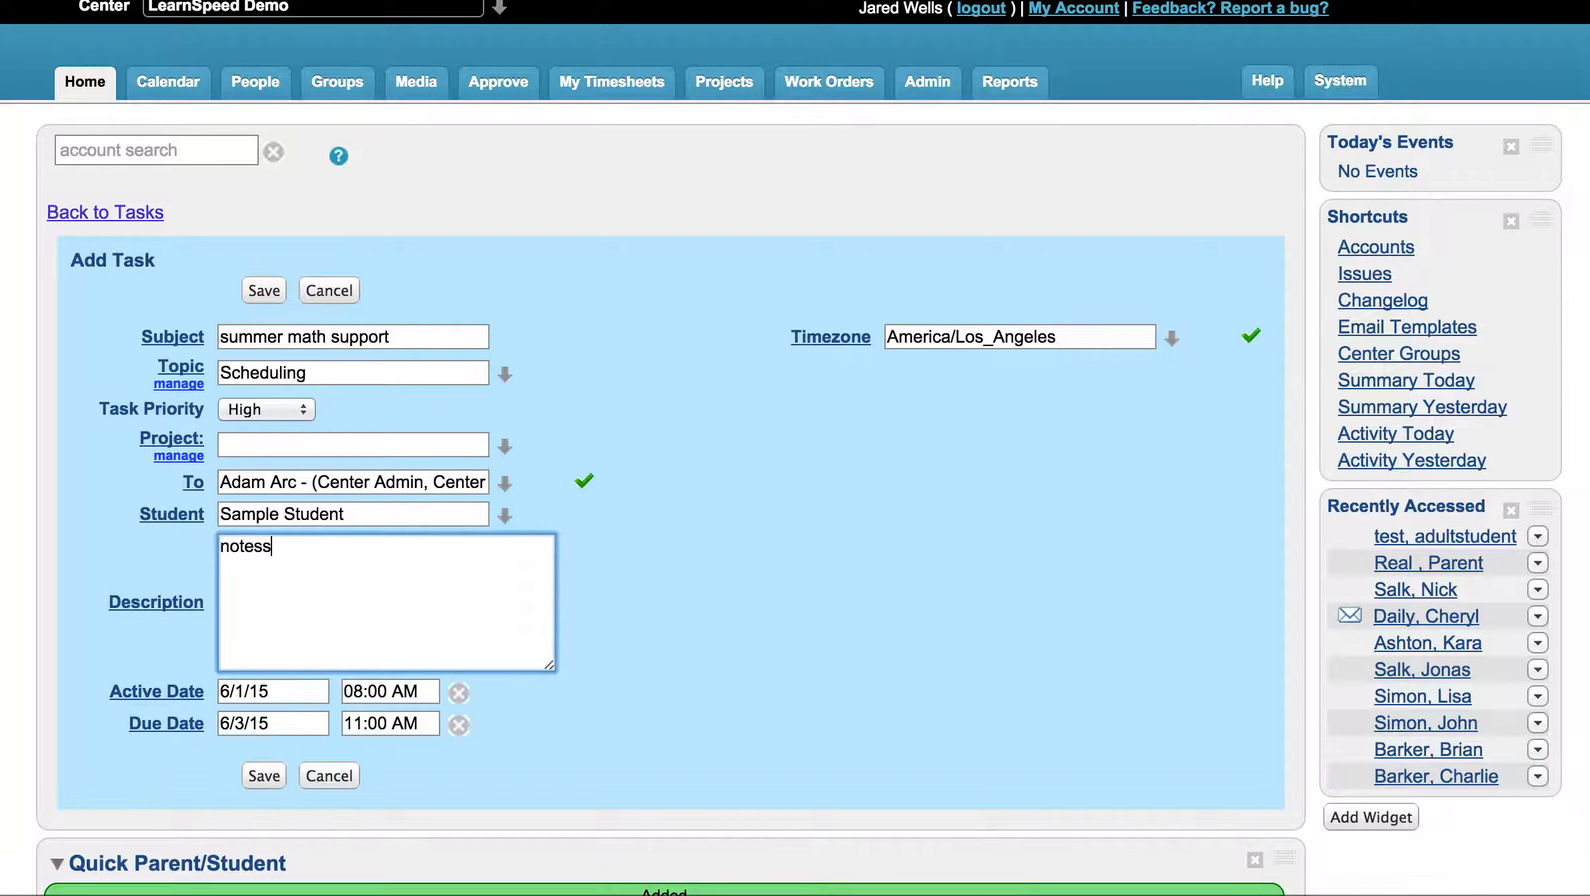
key(BackSpace)
text(.....)
click(301, 686)
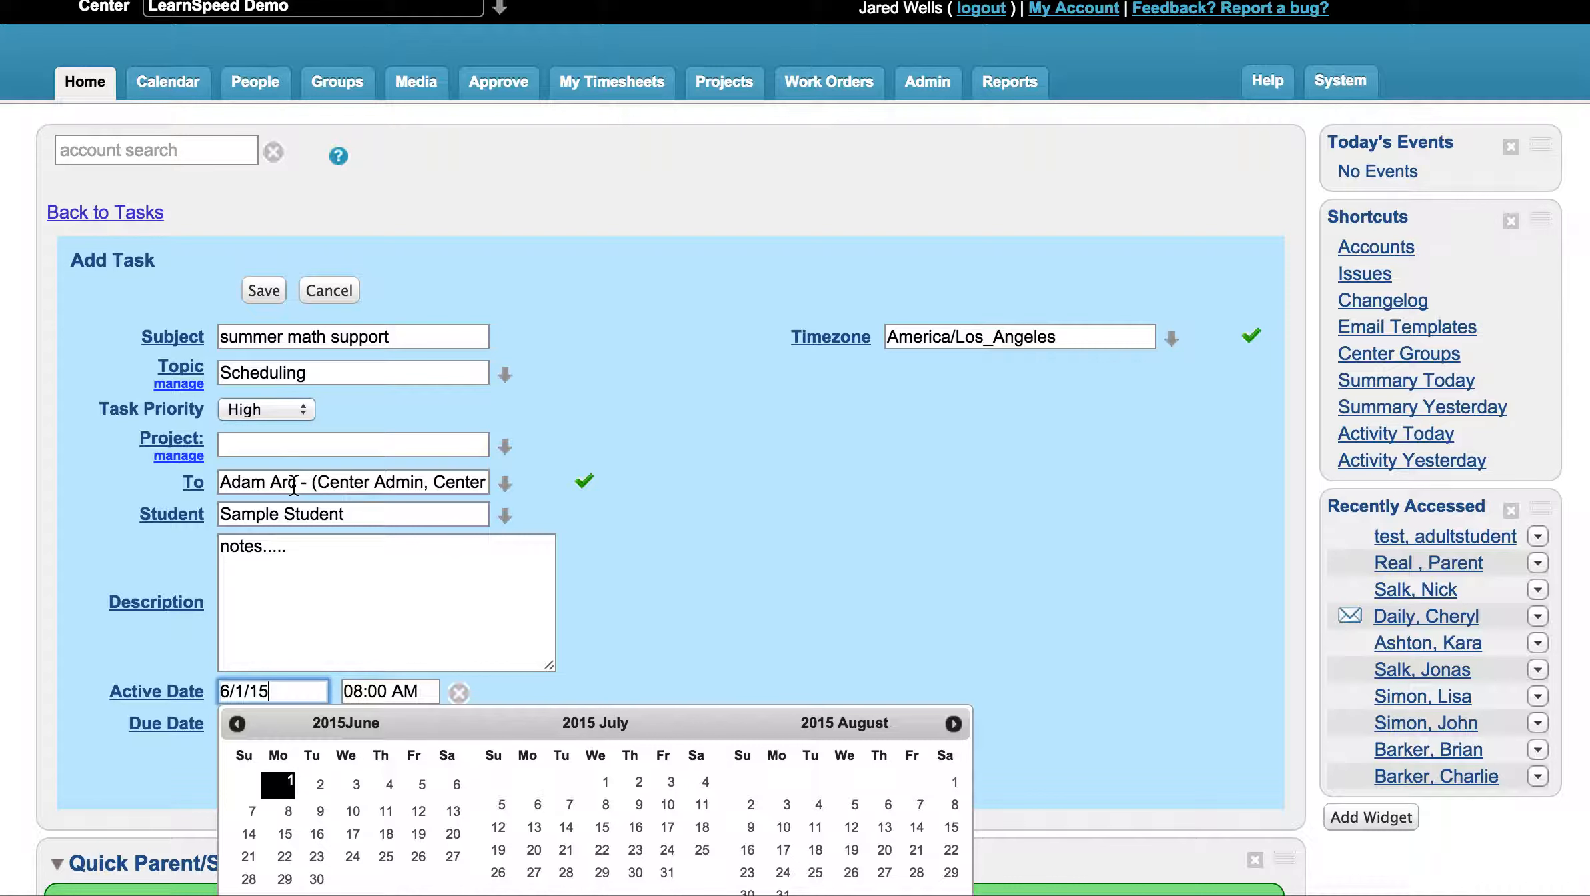
click(681, 486)
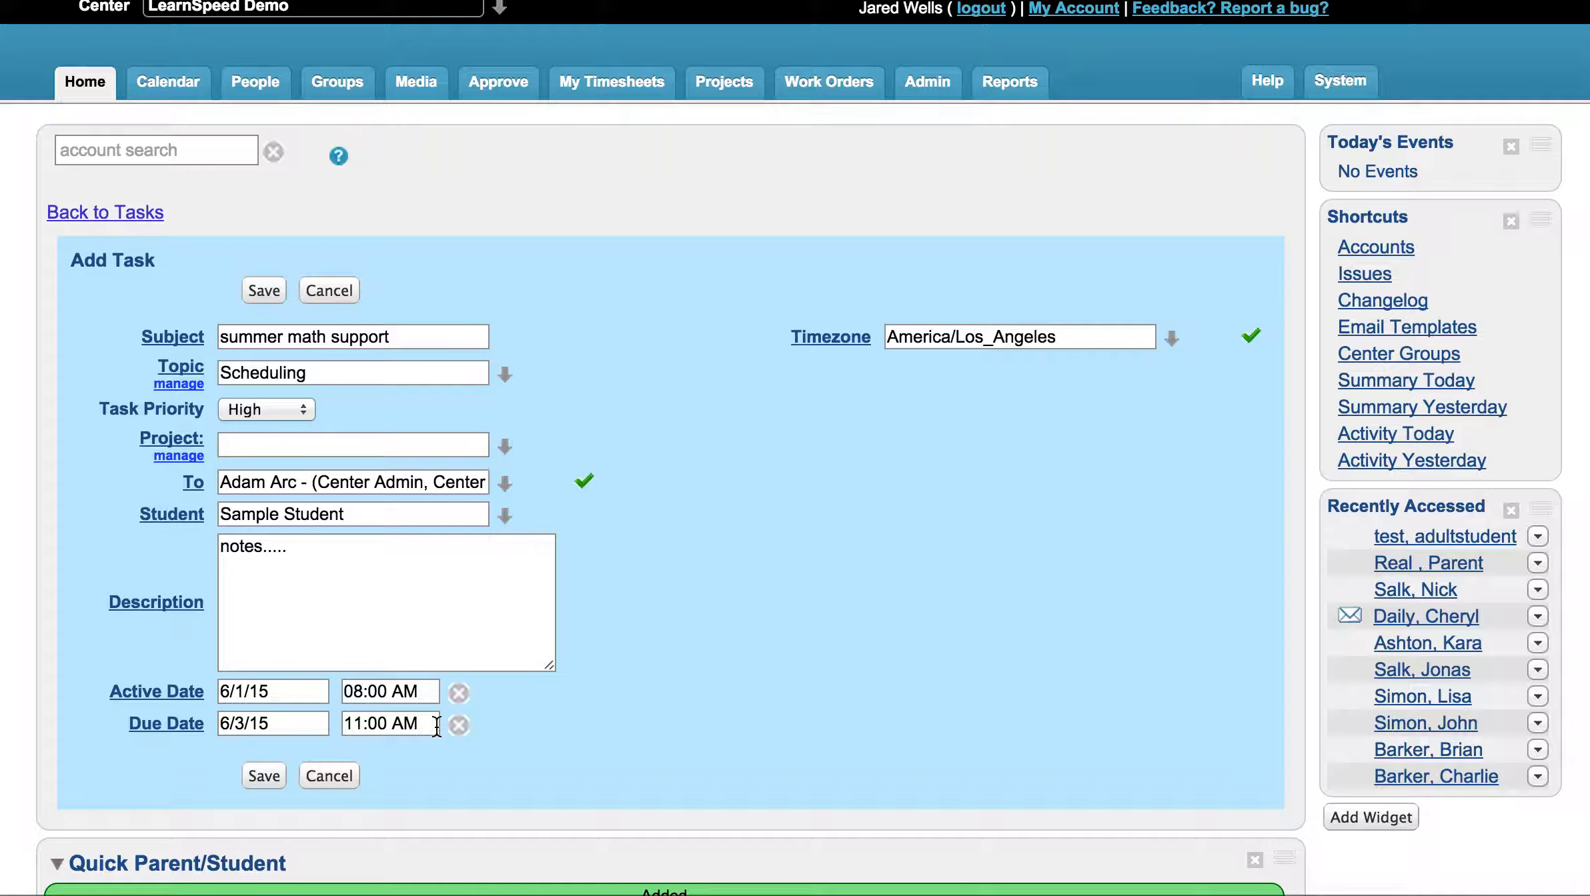
click(264, 778)
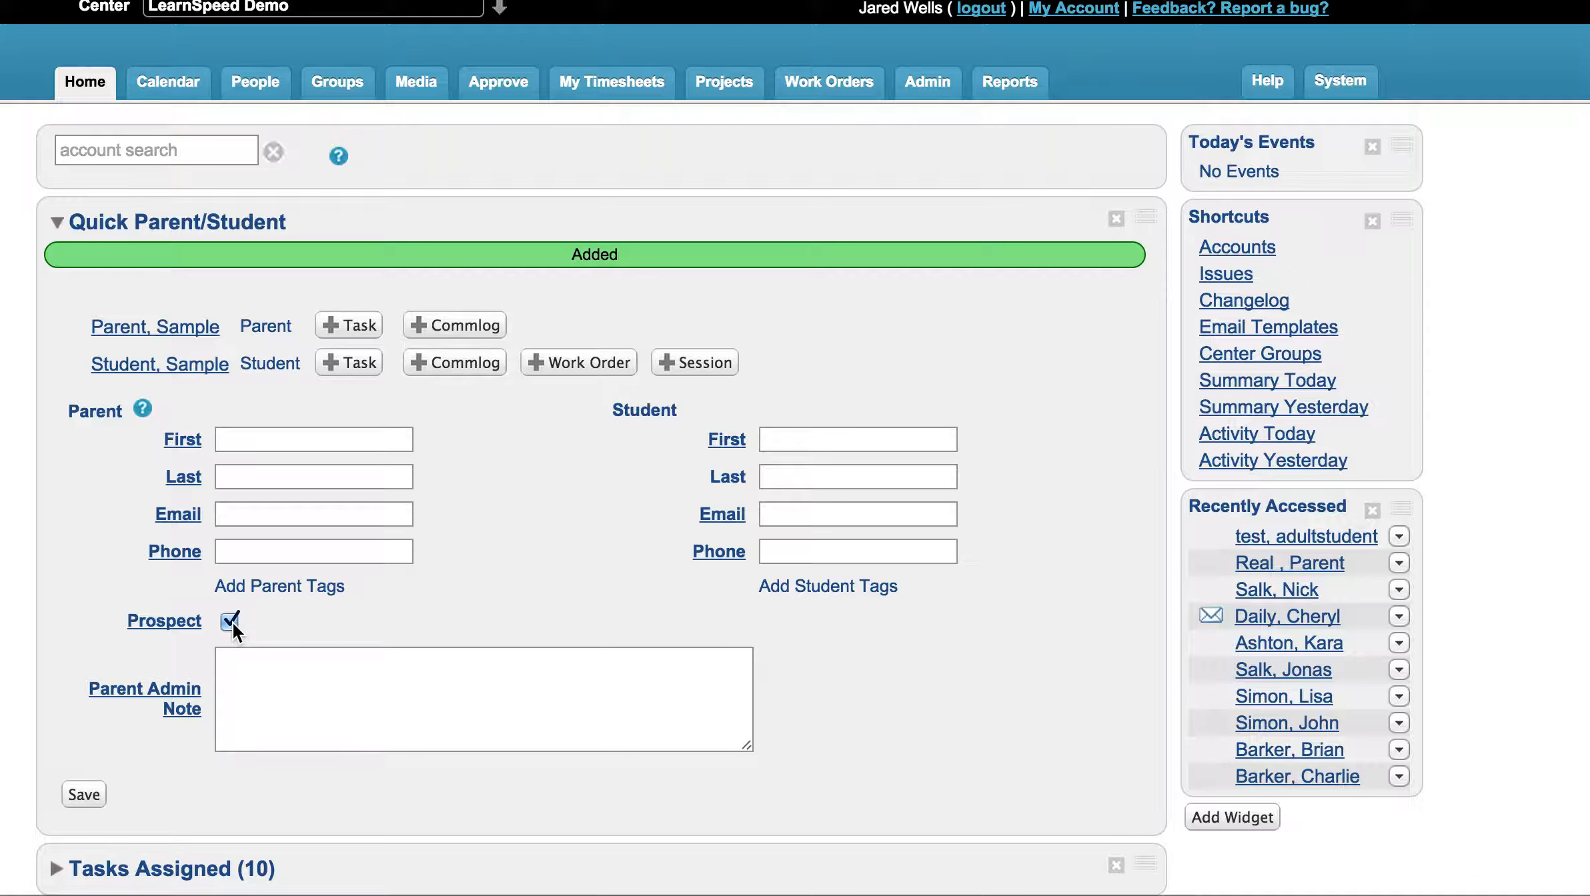
Clear the search filter on the student list and open the list of parents
click(229, 621)
click(260, 87)
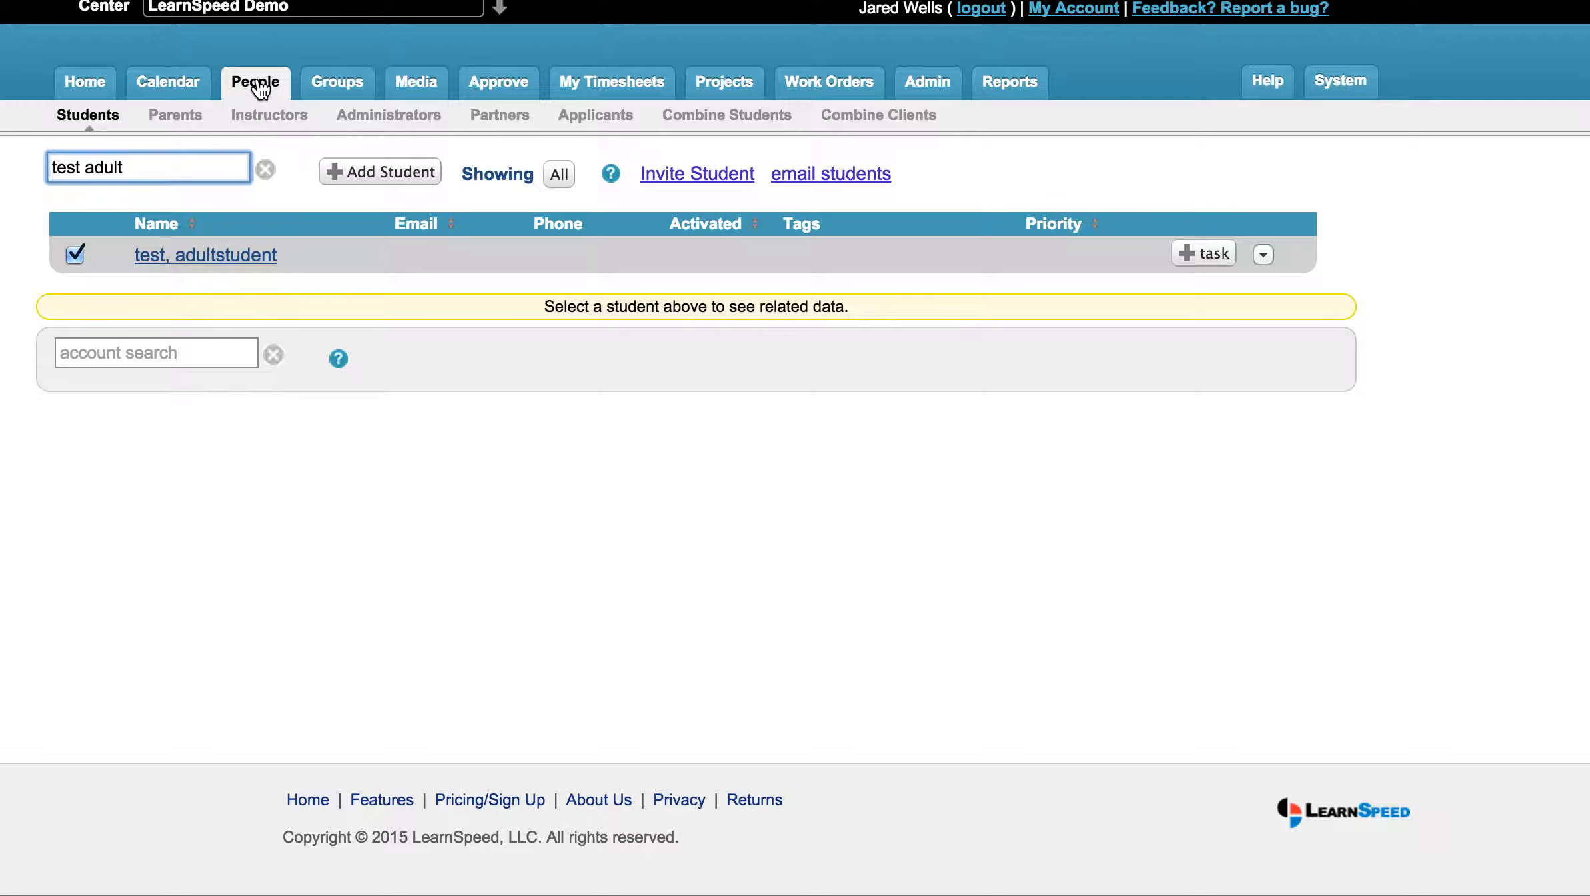
click(267, 168)
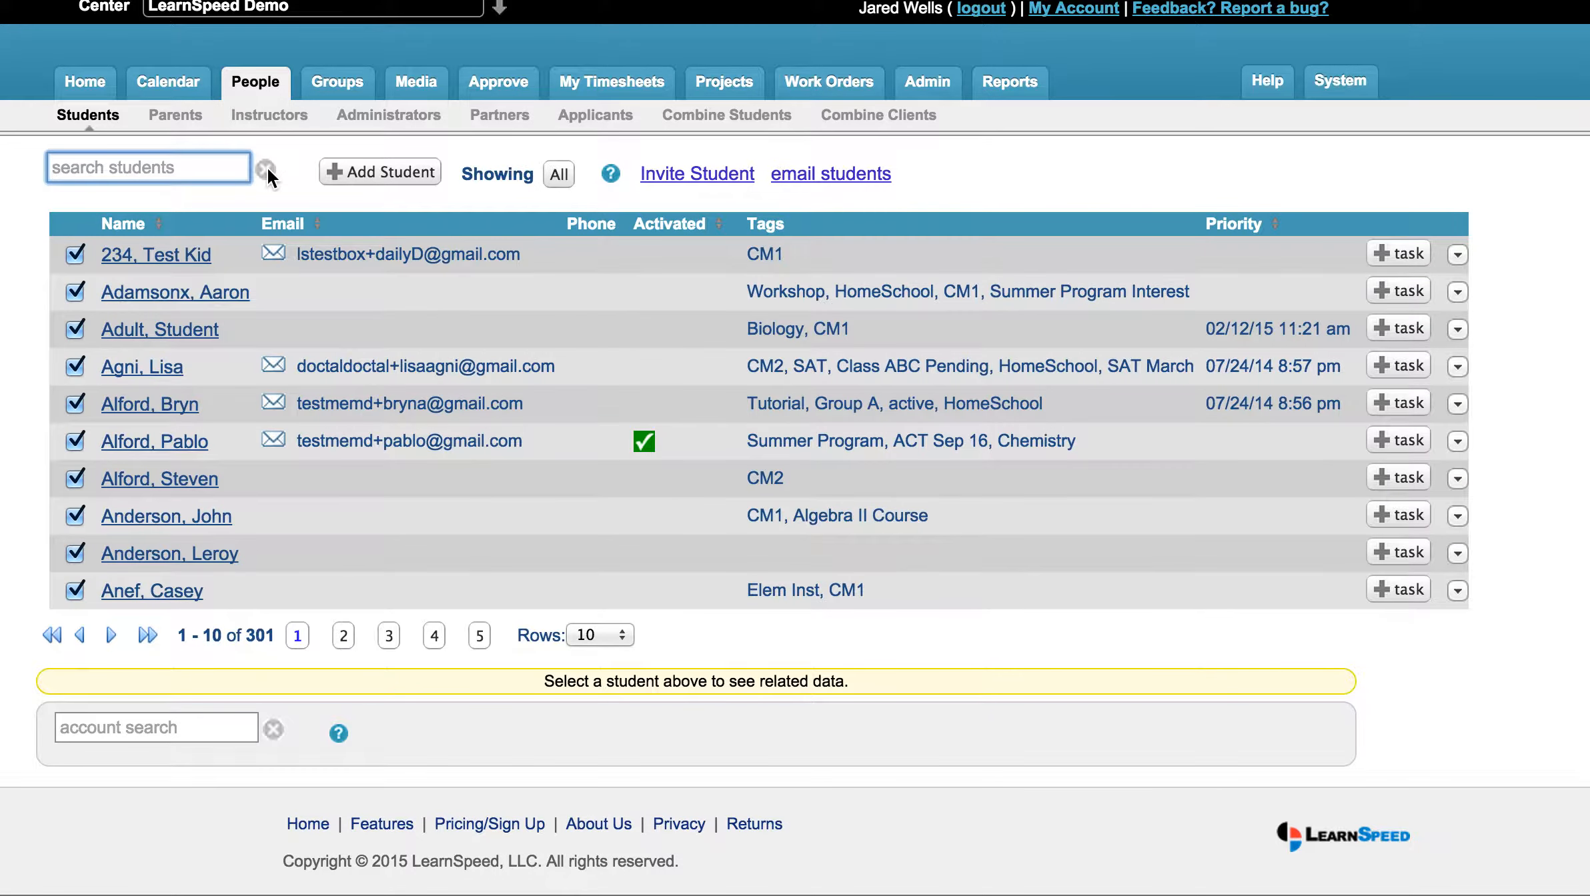
click(194, 118)
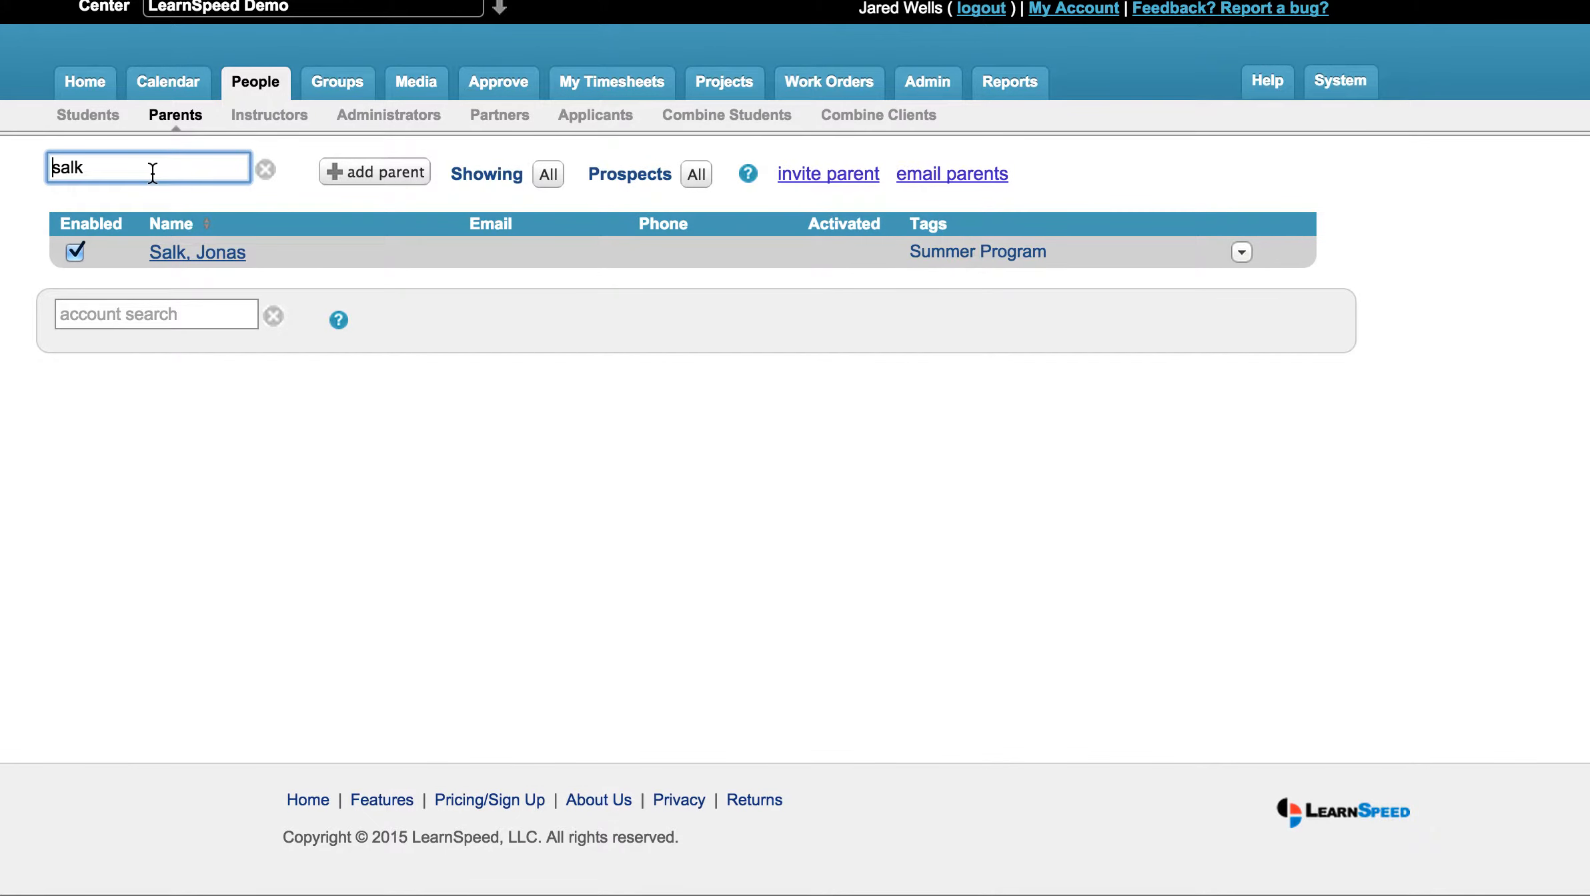
Filter the parent list by "summer" and start an email to the matching parents
double_click(152, 173)
text(summer)
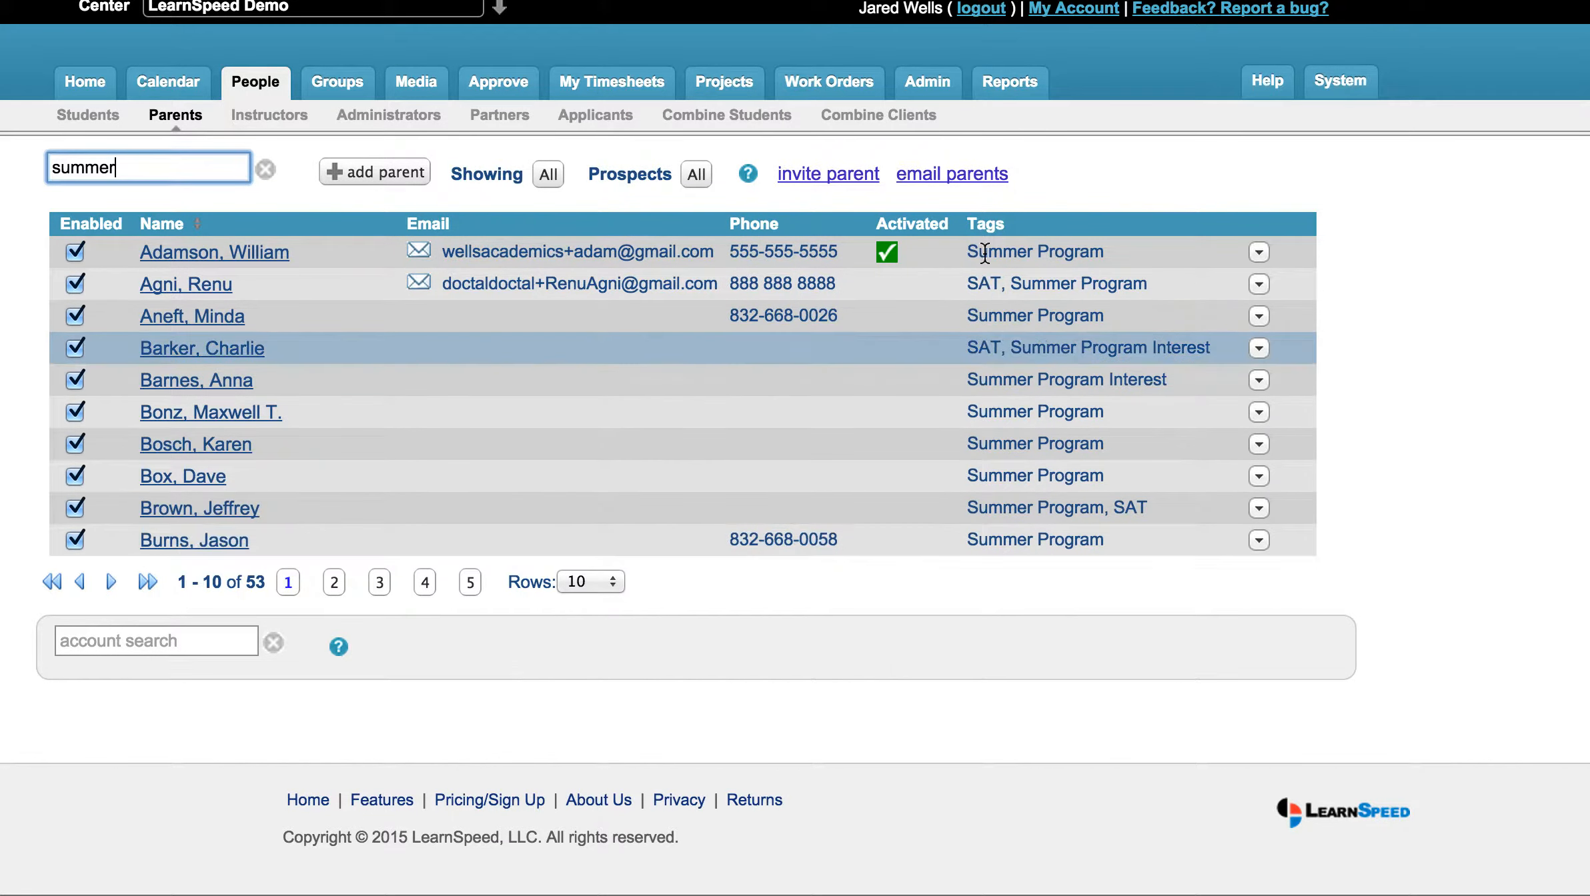
click(960, 189)
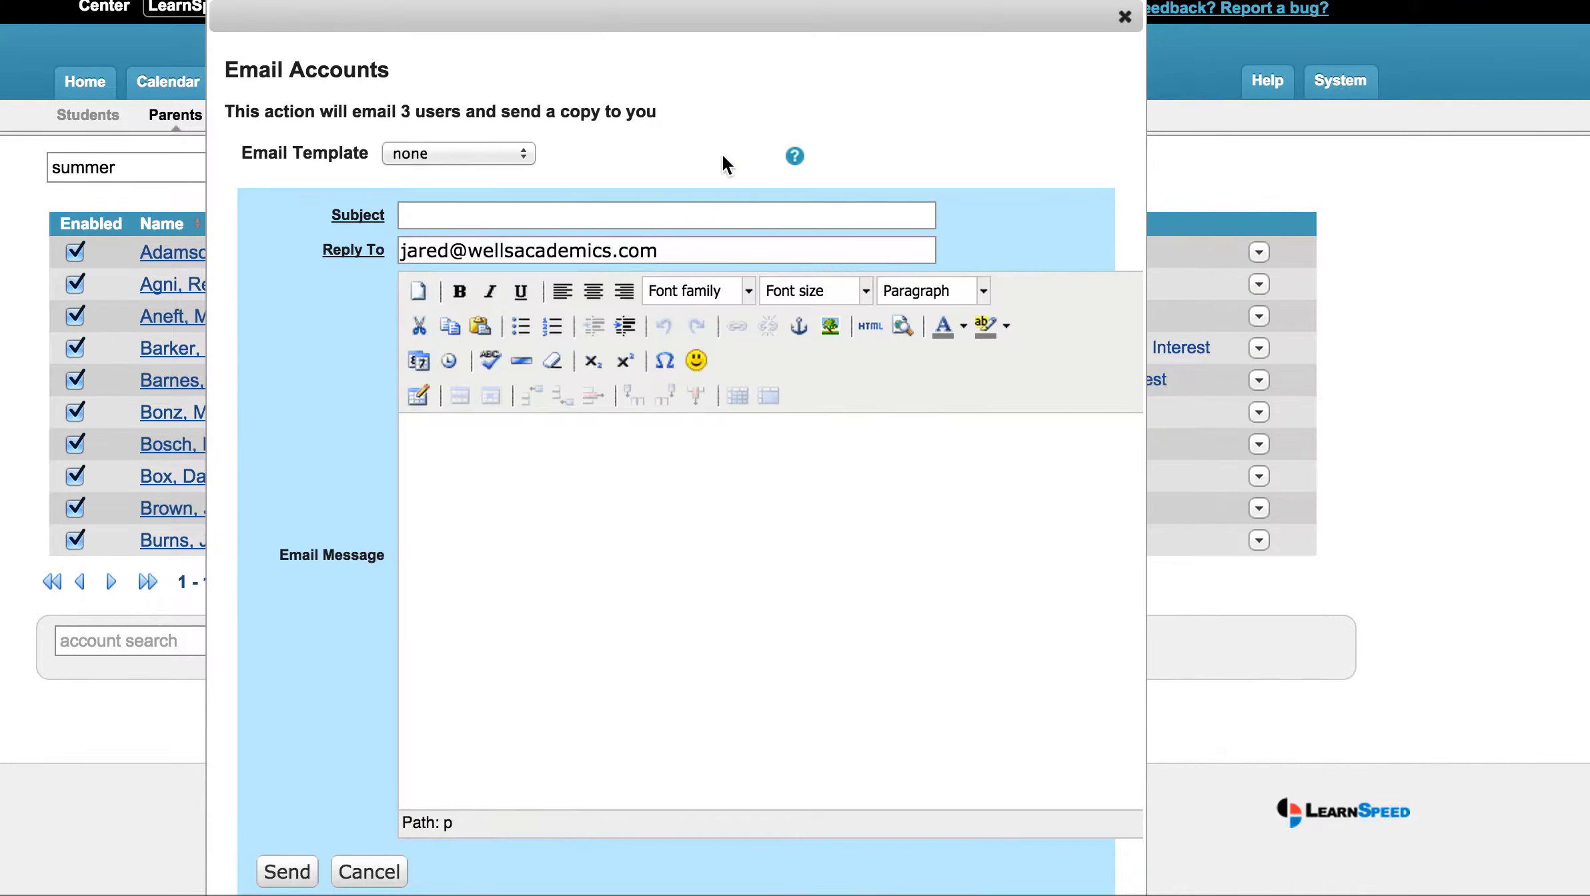
Load the Summer Special template into the email, highlight the first-name placeholder in its greeting, and close the email without sending it
click(480, 143)
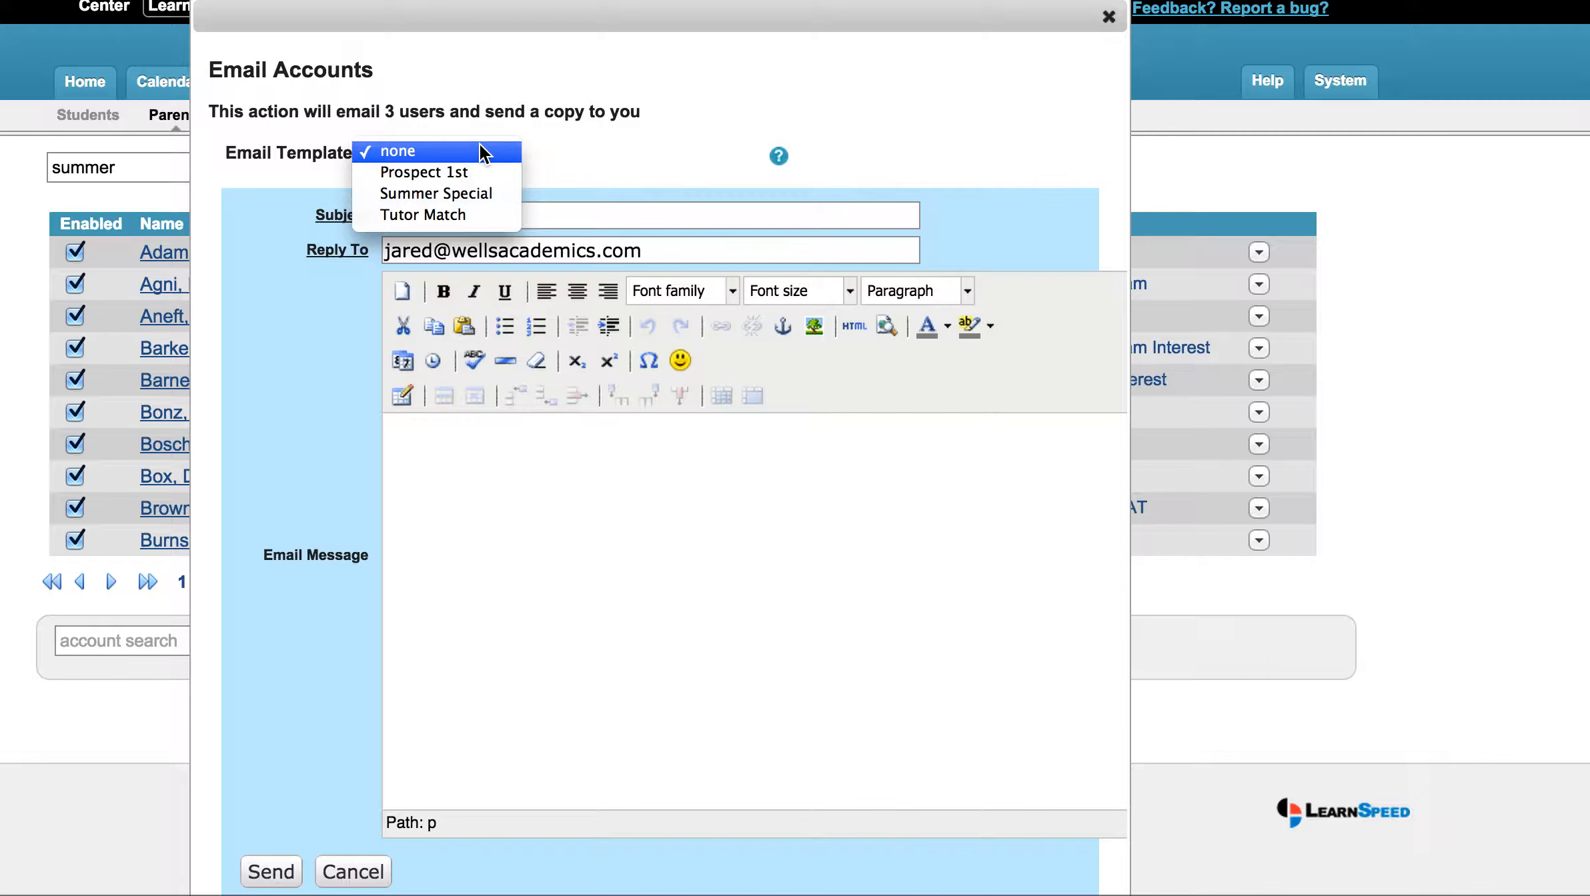
click(462, 187)
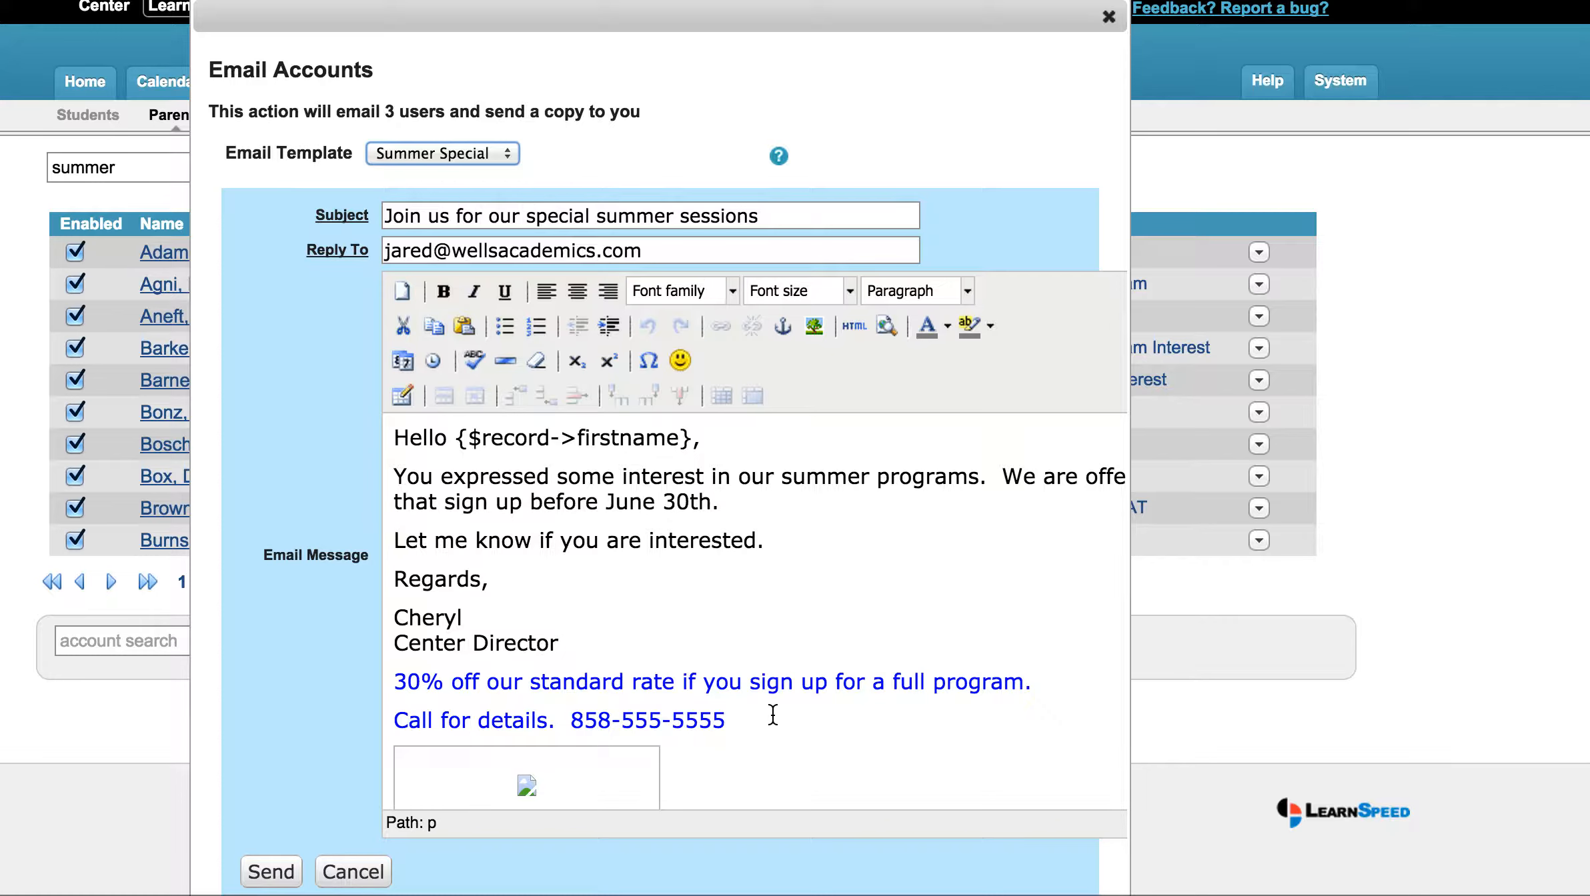
drag(455, 440, 664, 453)
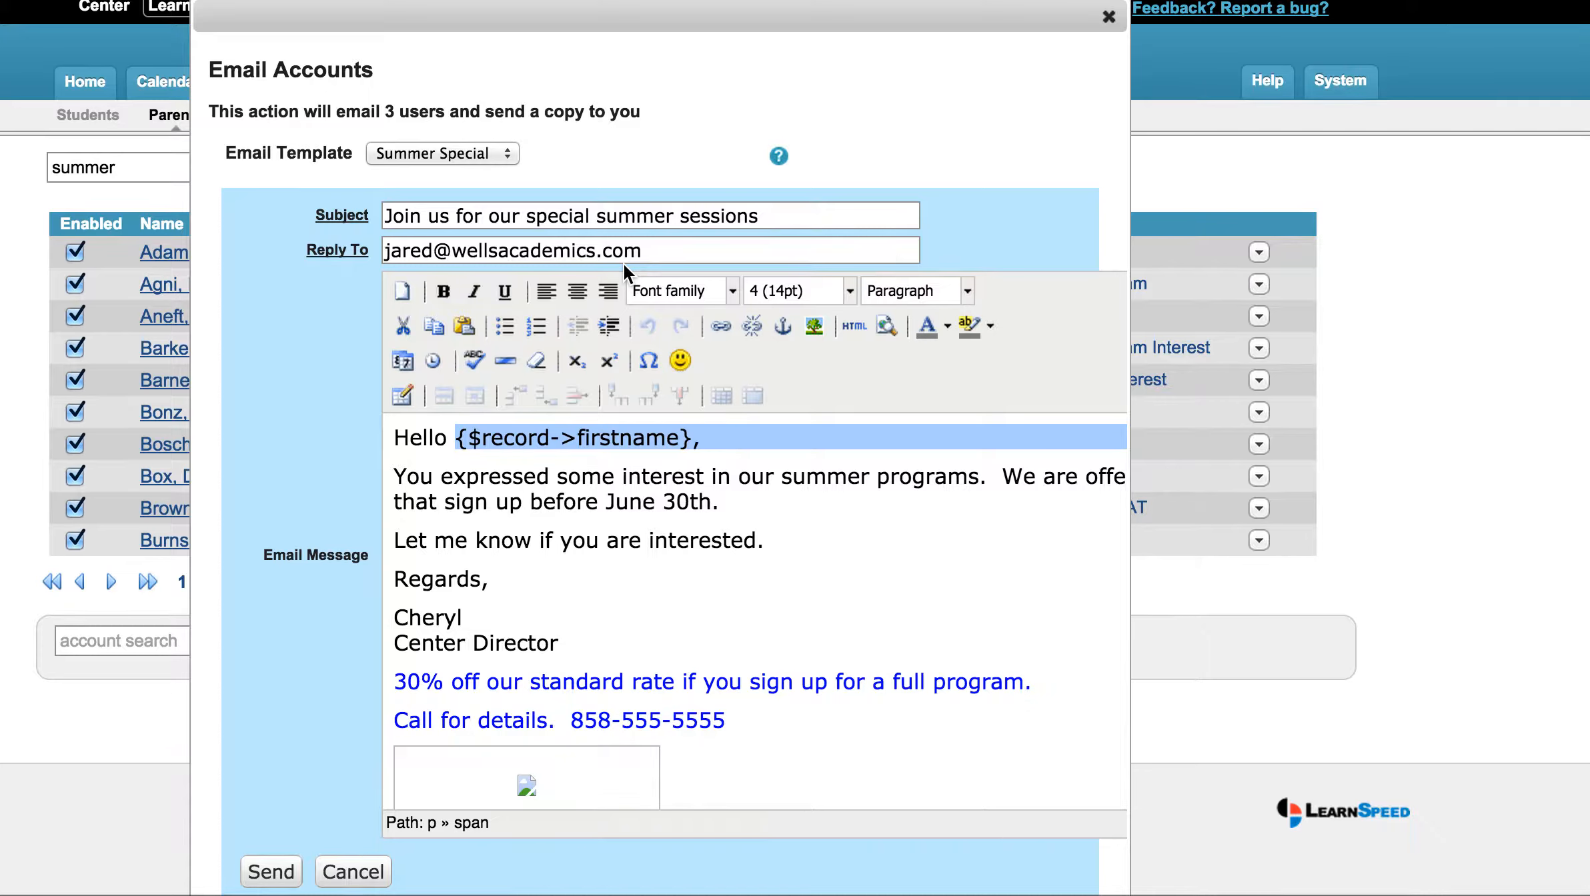
click(1108, 16)
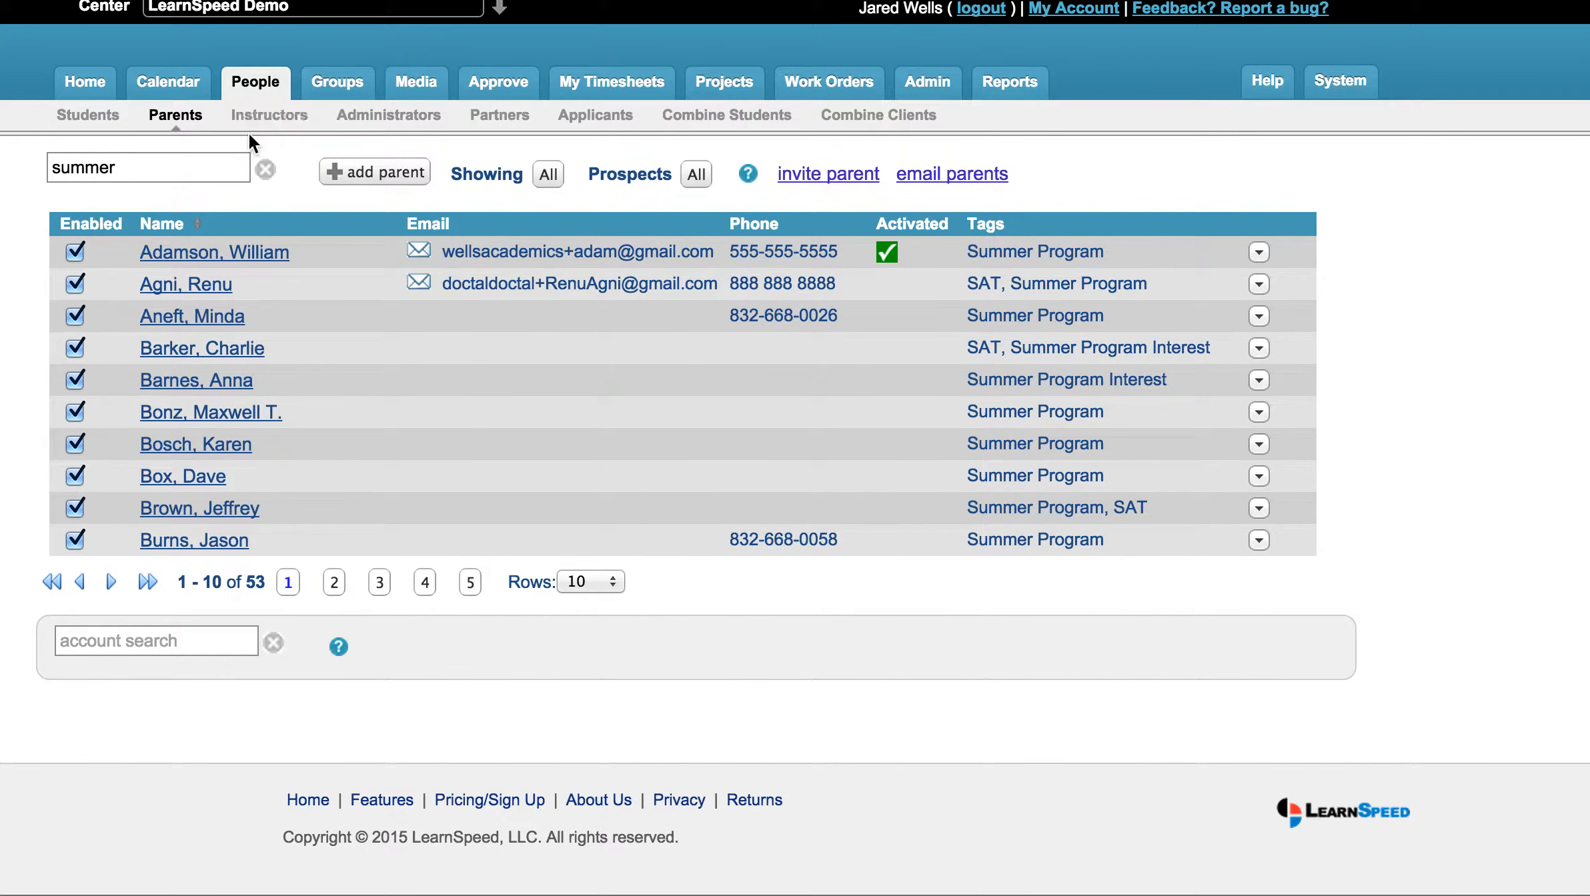
View the instructor list filtered by "algebra" and return to the home page
click(287, 123)
double_click(166, 162)
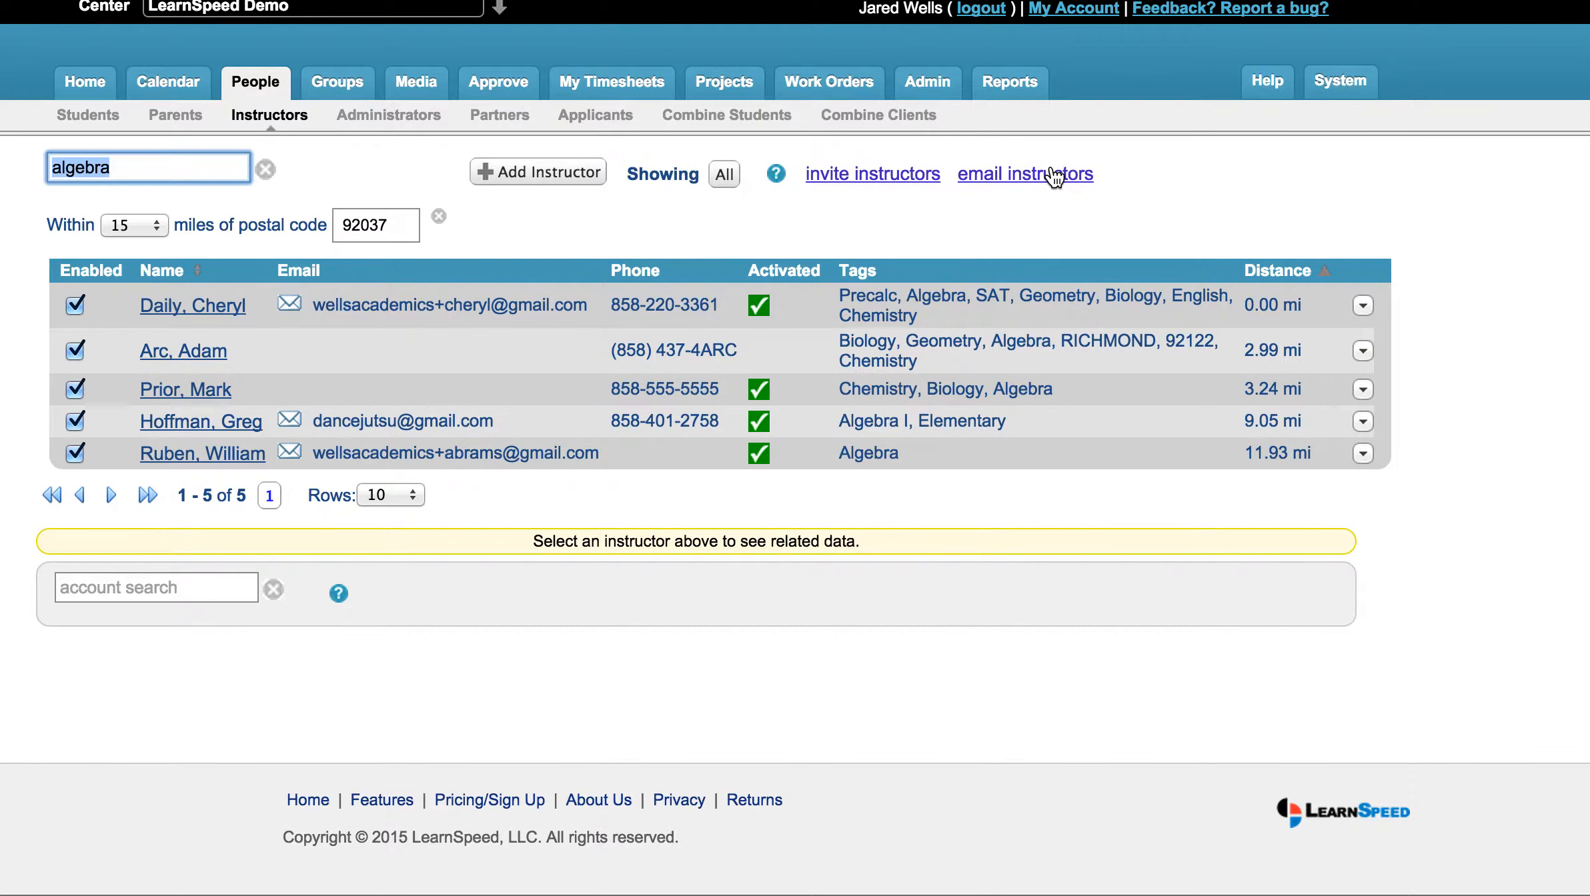
click(95, 97)
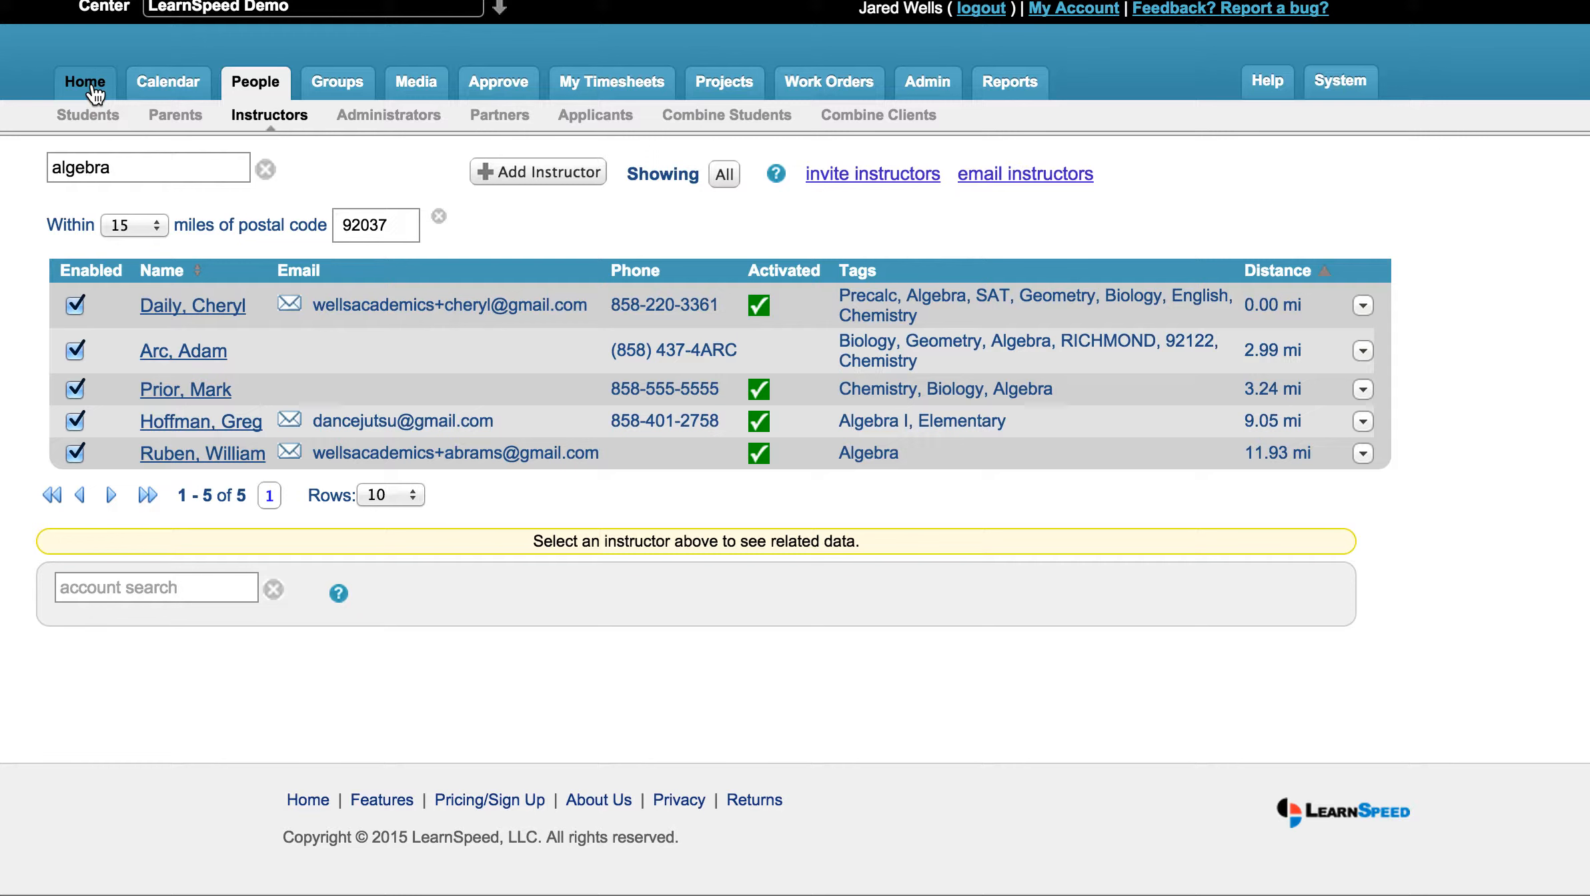
click(96, 96)
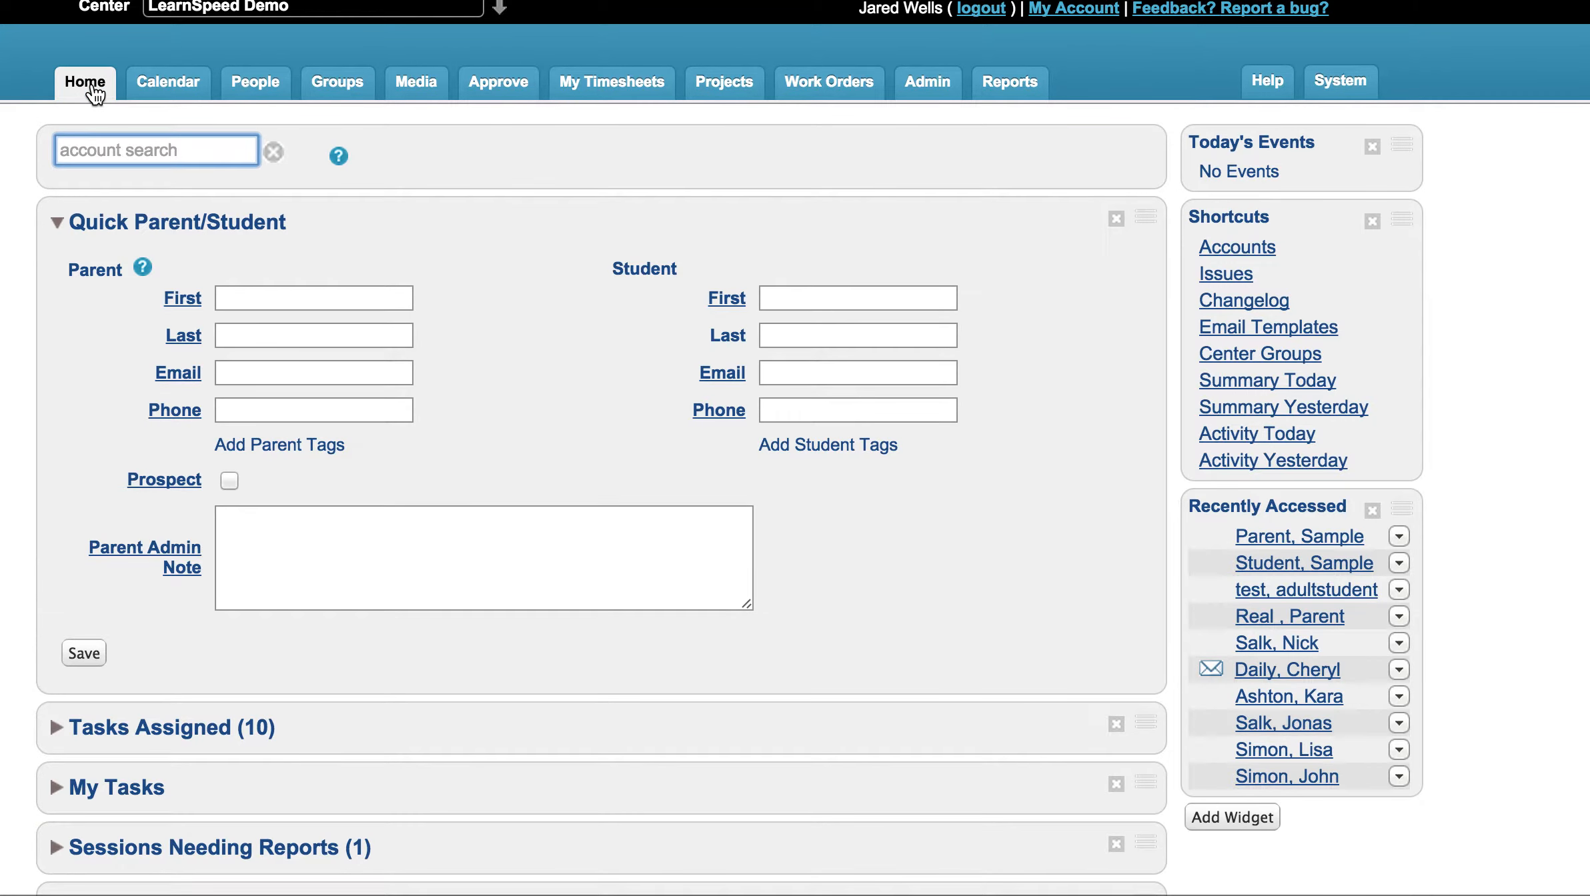